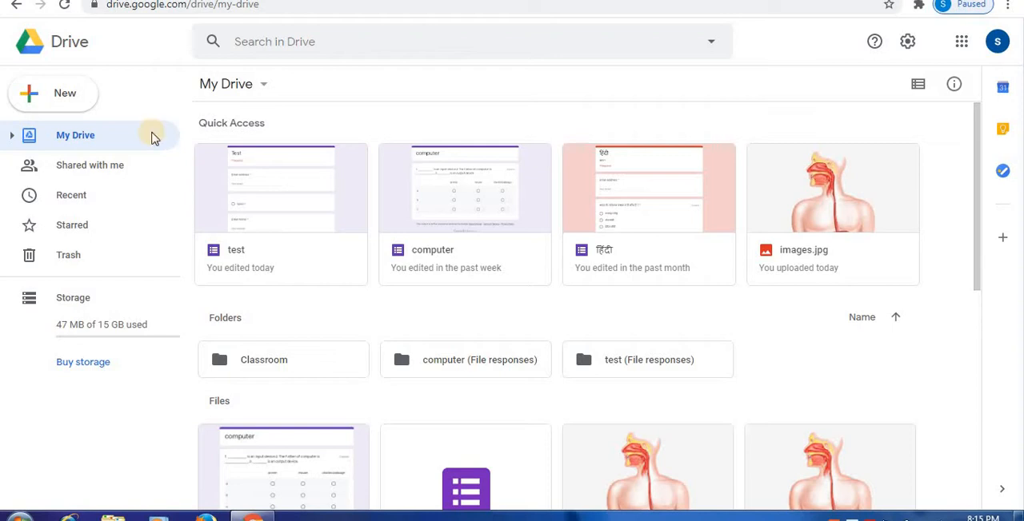
- Create a new blank Google Form in My Drive
right_click(94, 139)
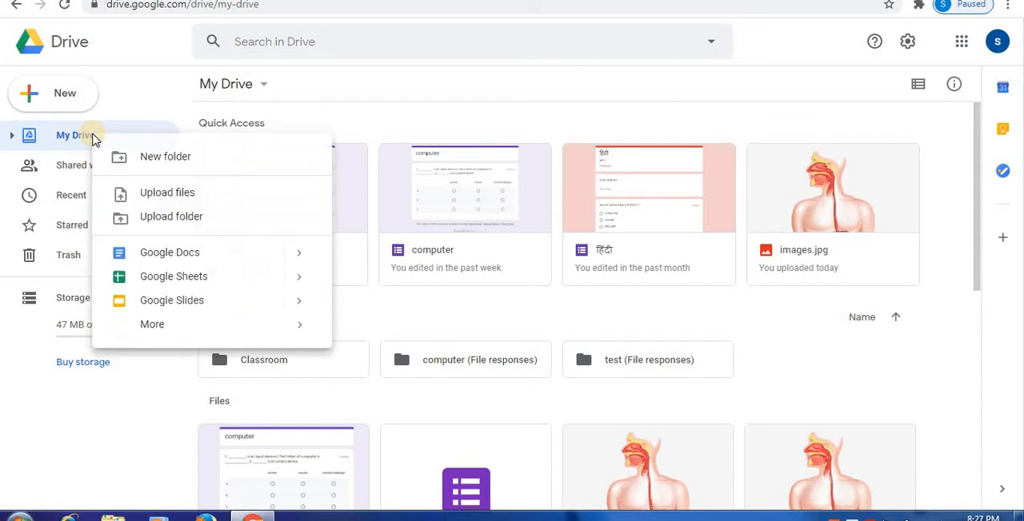
mouse_move(243, 327)
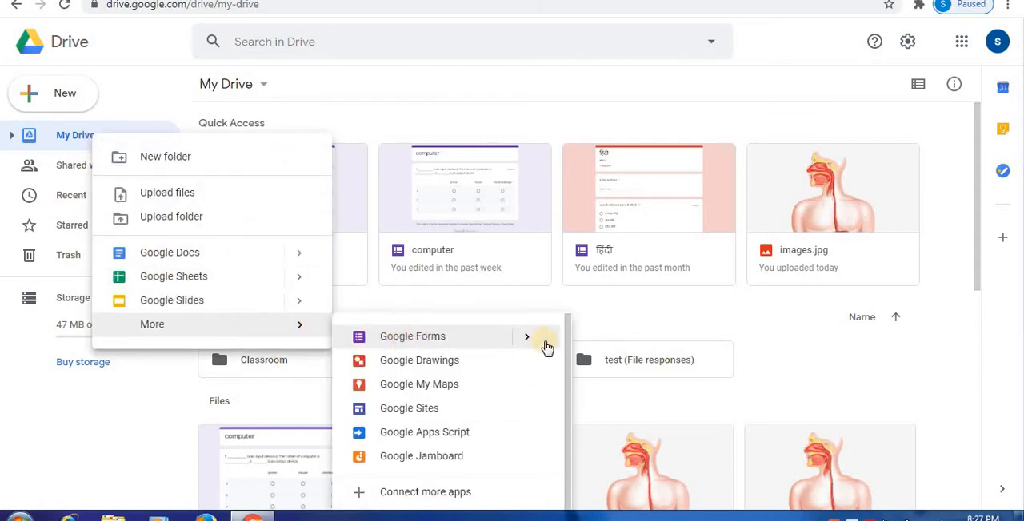
mouse_move(528, 338)
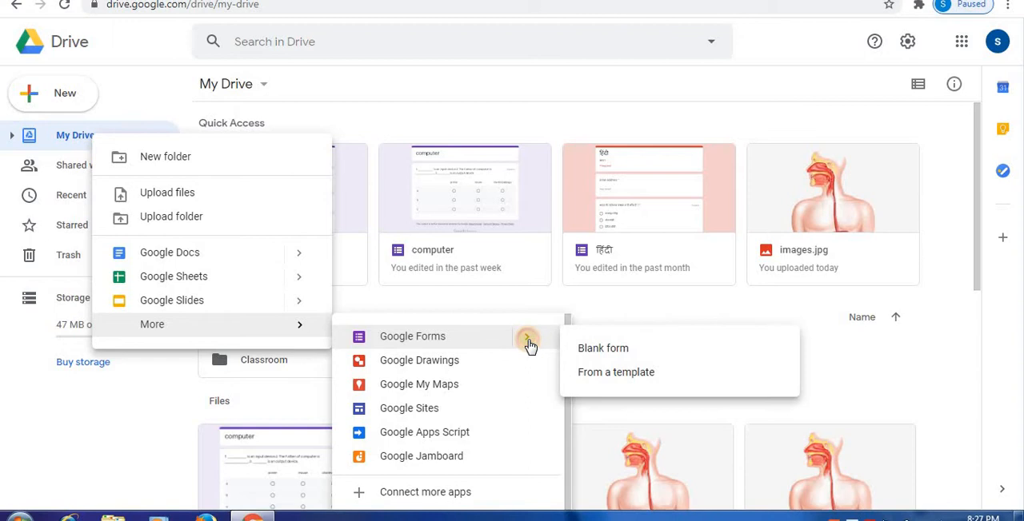
left_click(621, 353)
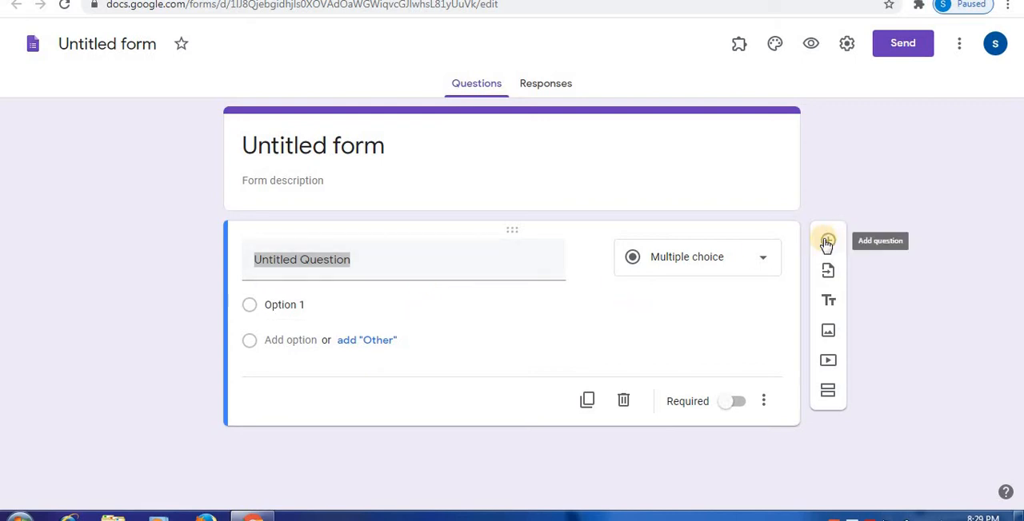
- Enter "Match the following questions" as the title of the first question
left_click(426, 273)
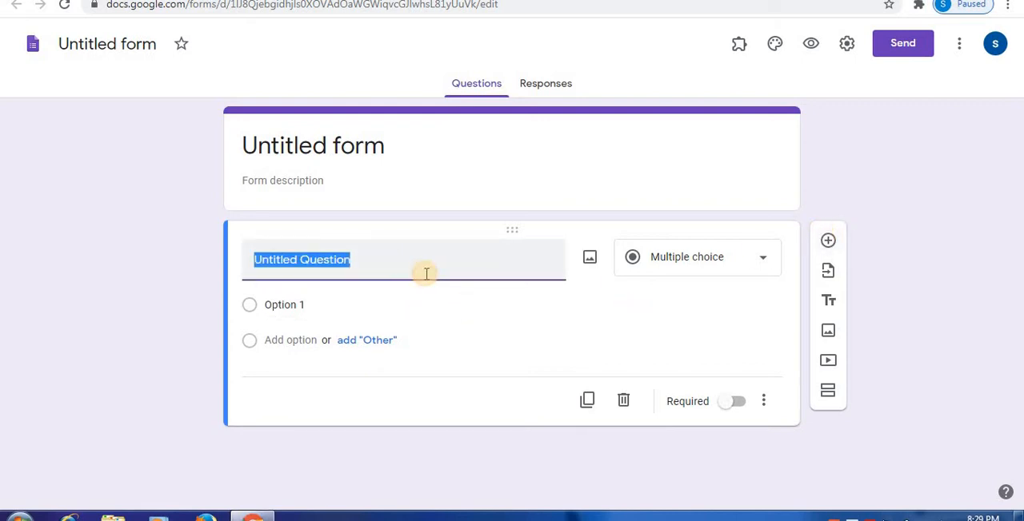
type("Match the fo")
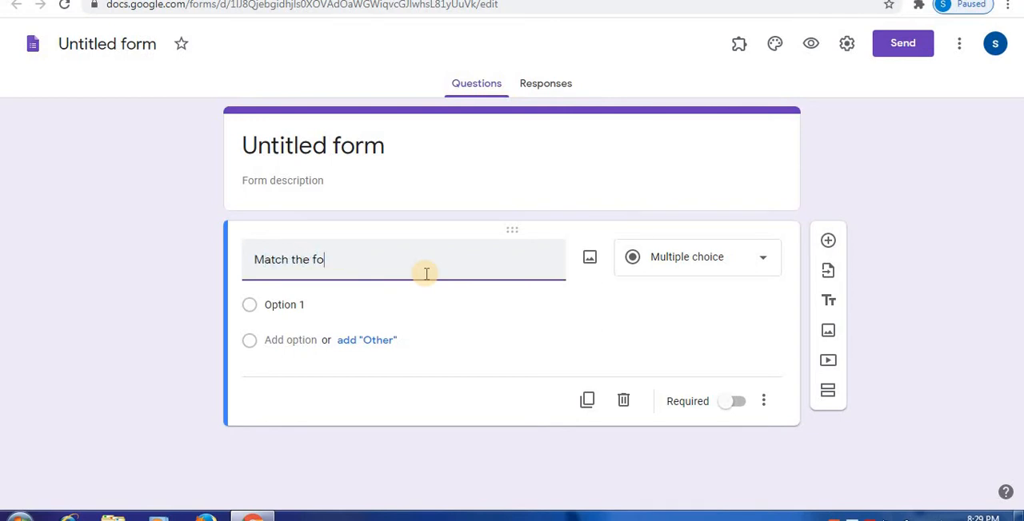
type("llowing questions")
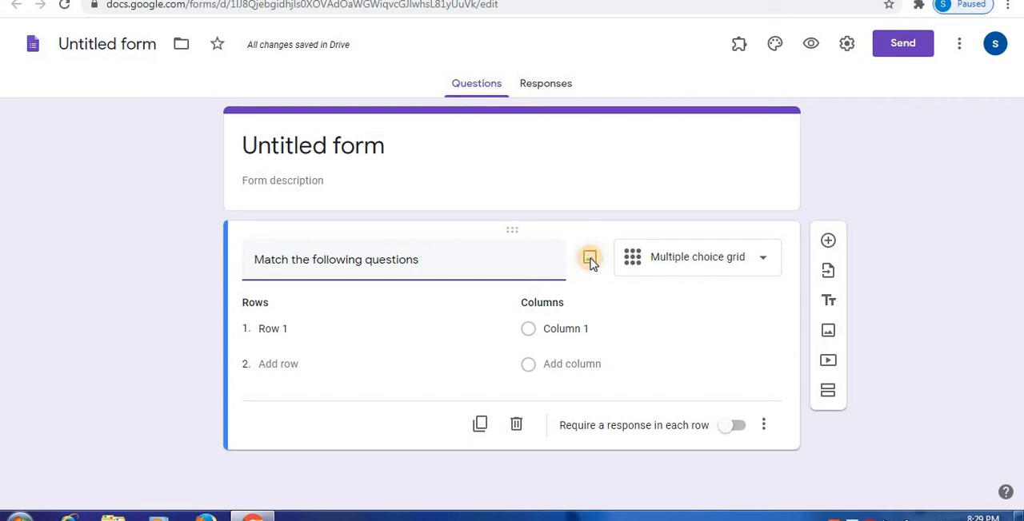
- Upload the "road" picture from the computer as the image of the "Match the following questions" question
left_click(589, 258)
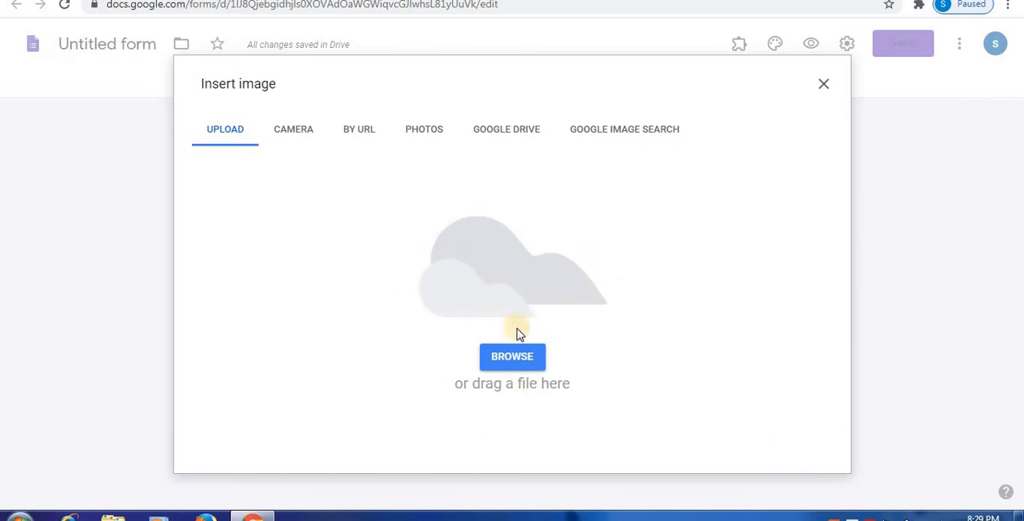
left_click(511, 356)
left_click_drag(1009, 190, 1007, 336)
left_click(270, 408)
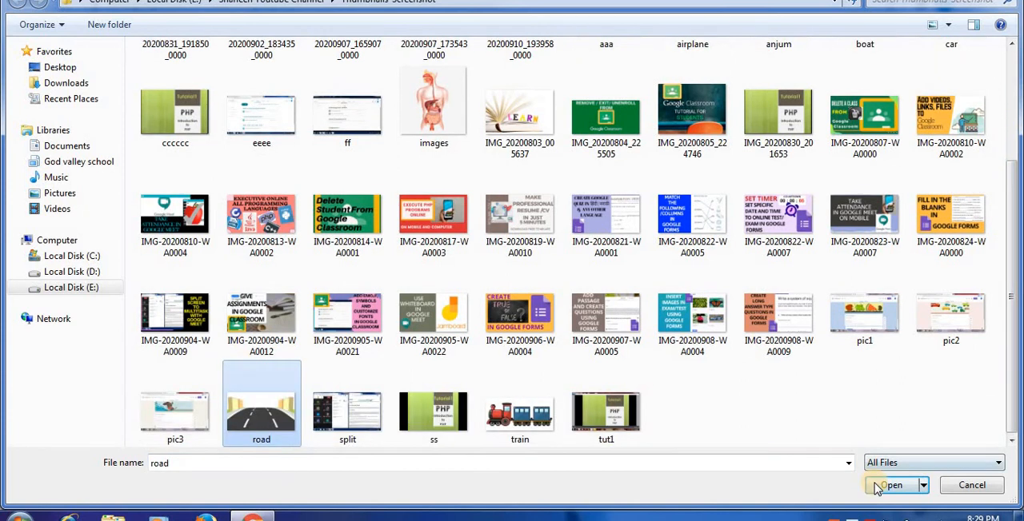
left_click(911, 485)
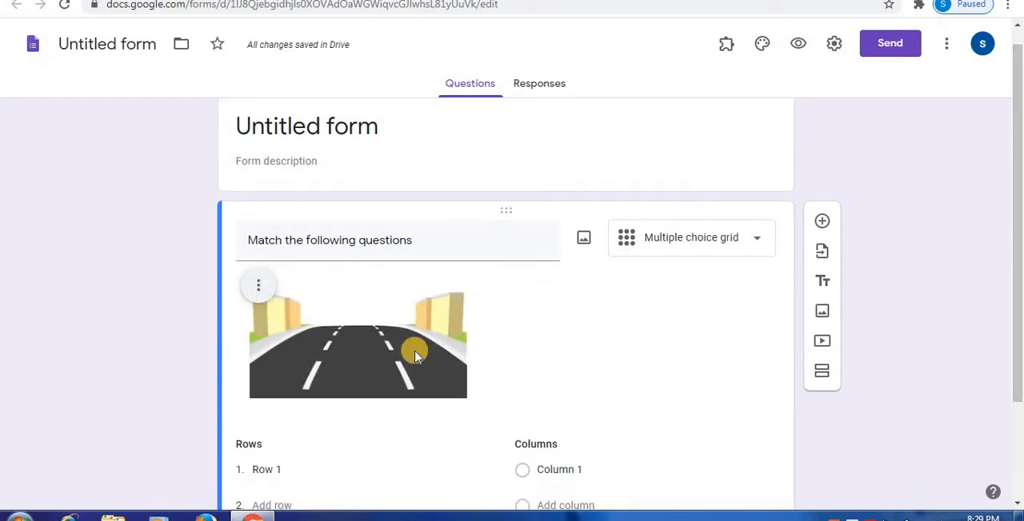
- Try center and right alignment on the road image, finishing with center alignment
left_click(259, 286)
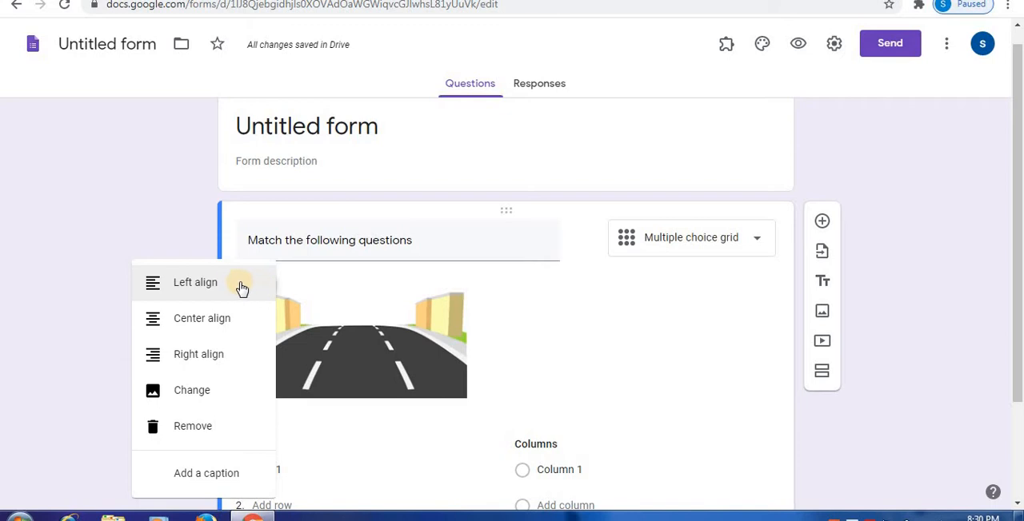
left_click(223, 320)
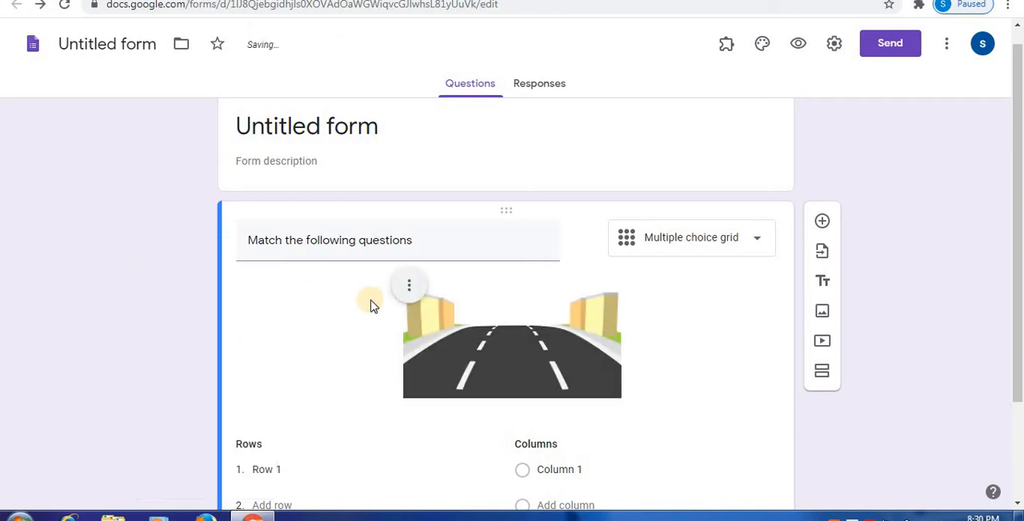
left_click(408, 288)
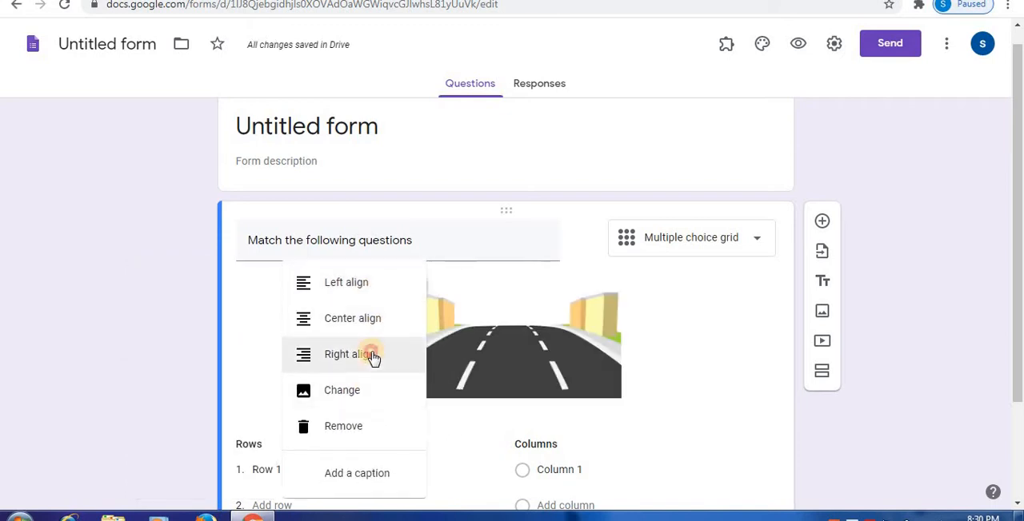
left_click(370, 356)
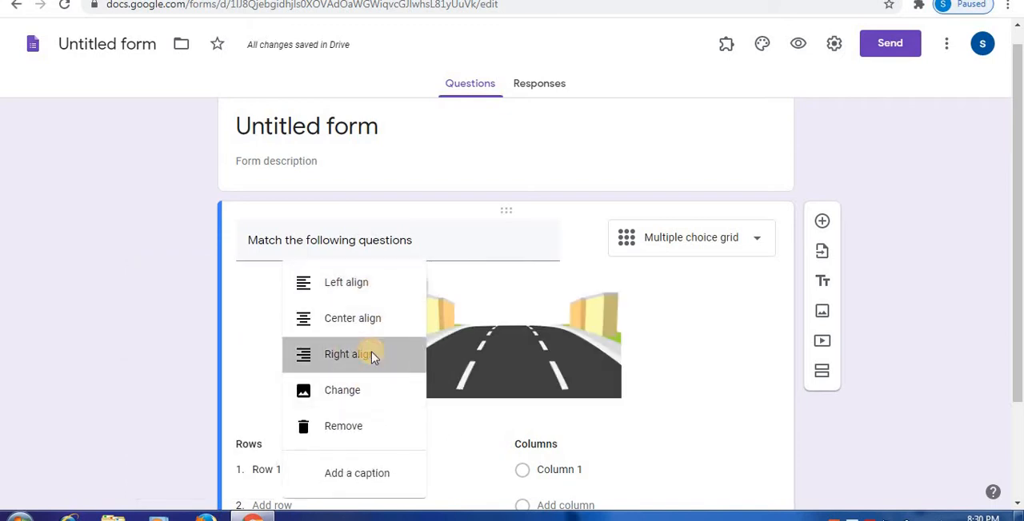
left_click(556, 285)
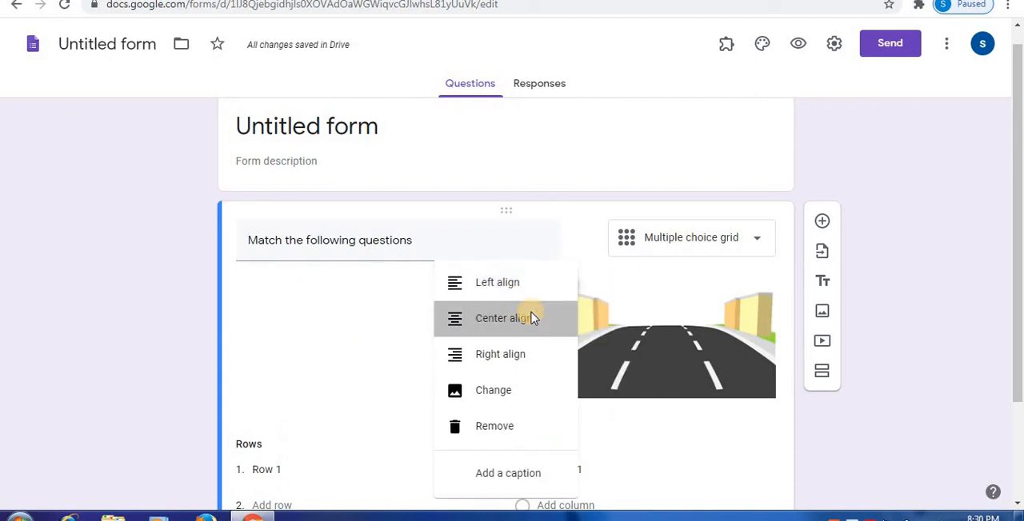
left_click(531, 318)
scroll(480, 288, "down", 1)
left_click(409, 247)
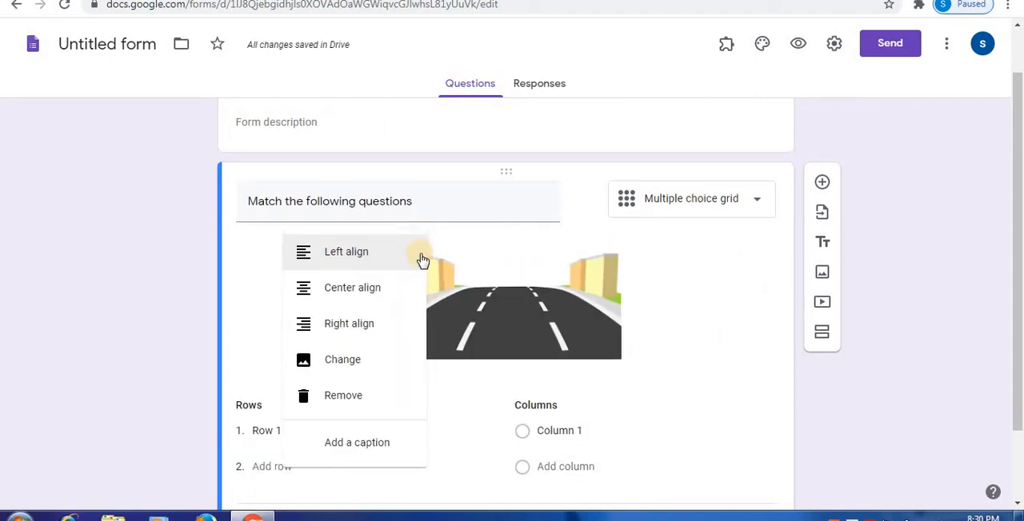
left_click(344, 366)
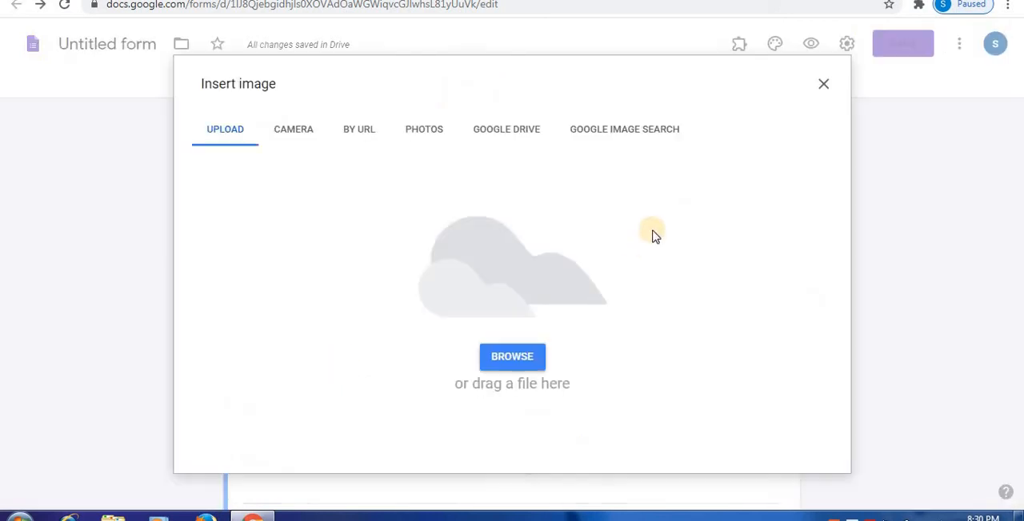
left_click(820, 83)
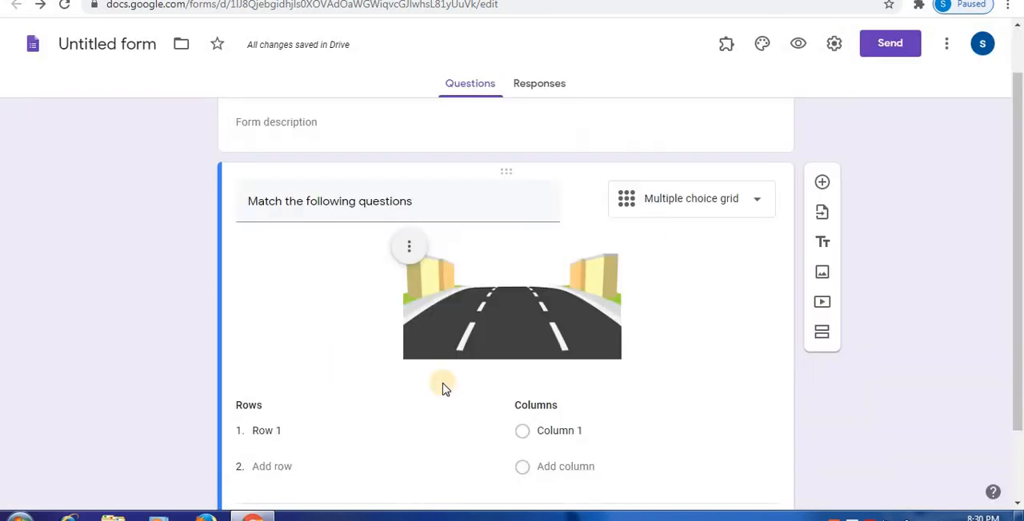
- Add the caption "Means of transportation" to the road image
left_click(408, 247)
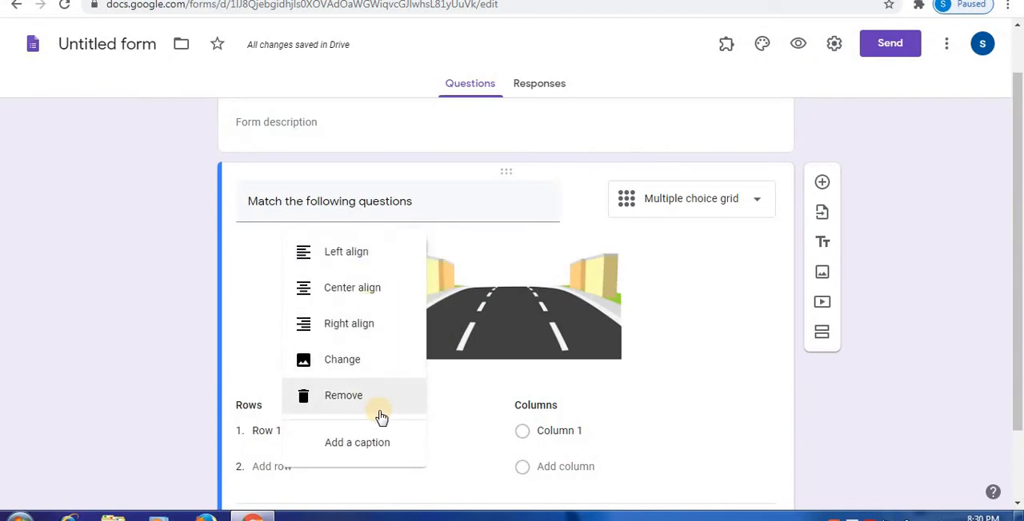
left_click(357, 444)
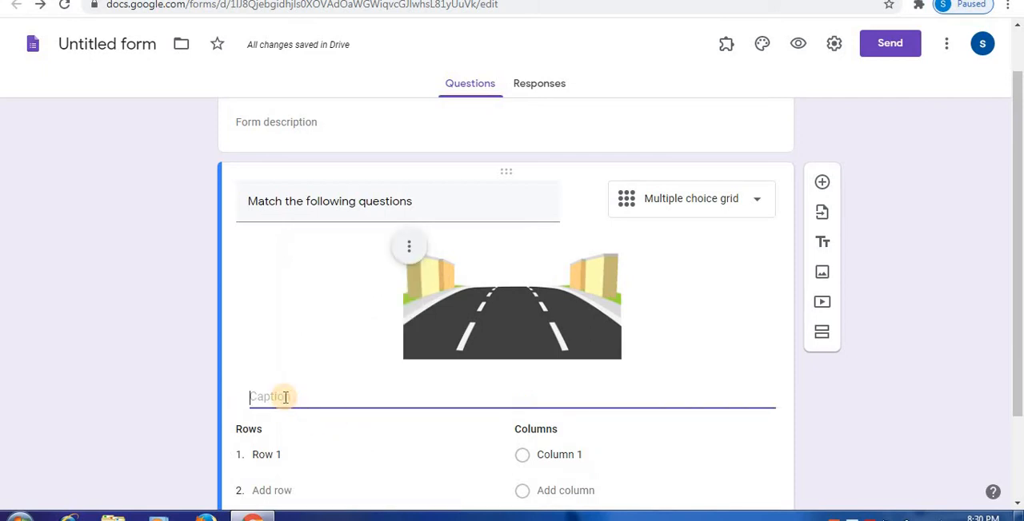
type("Means o")
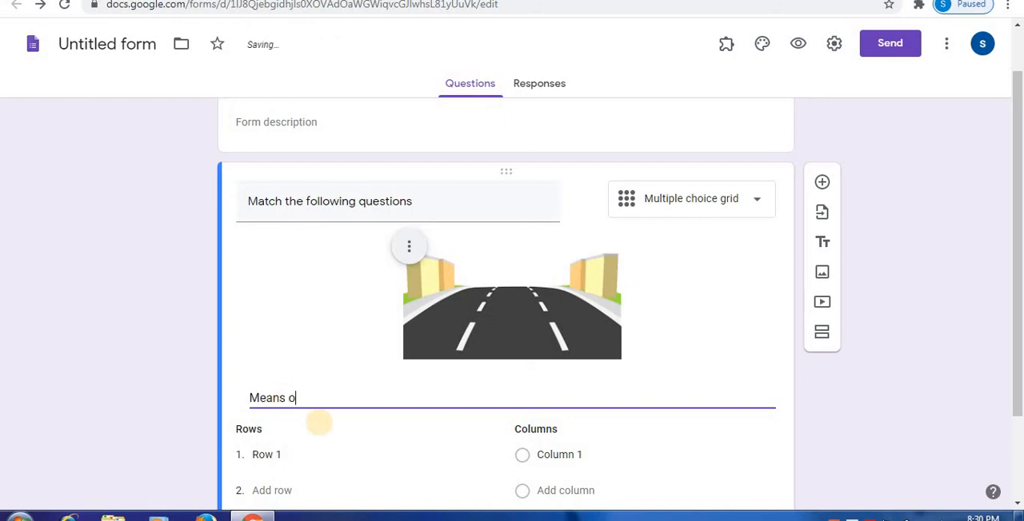
type("f transportation")
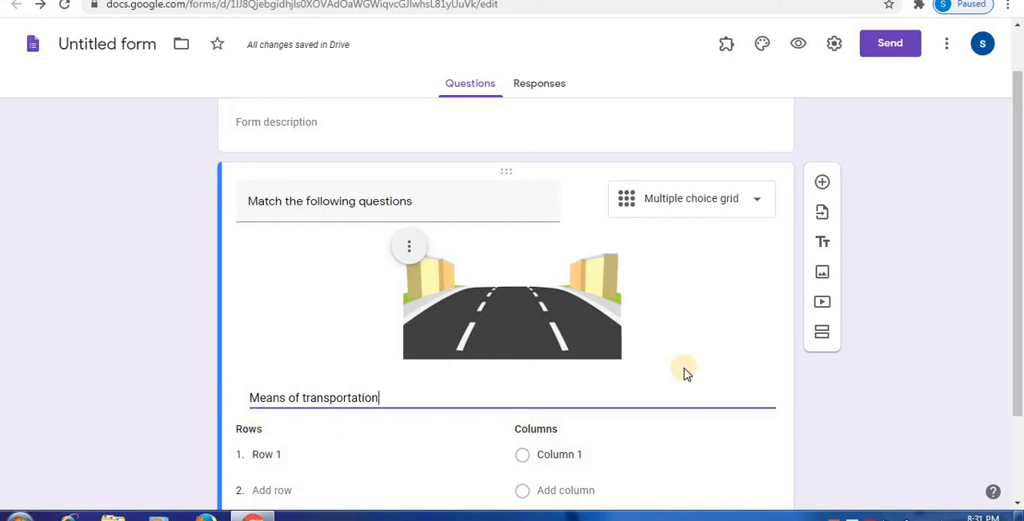
- Change the question type of "Match the following questions" to Multiple choice
scroll(1014, 289, "down", 1)
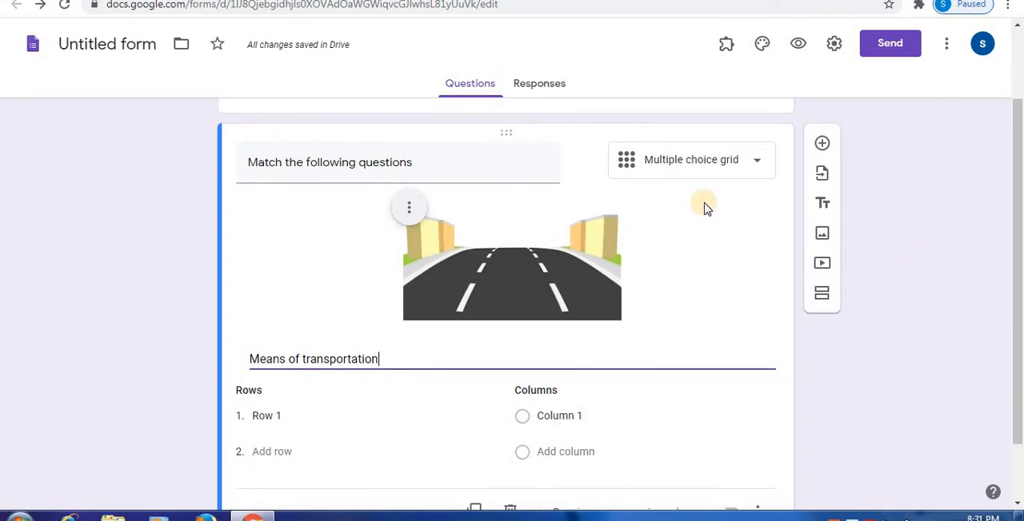
left_click(758, 163)
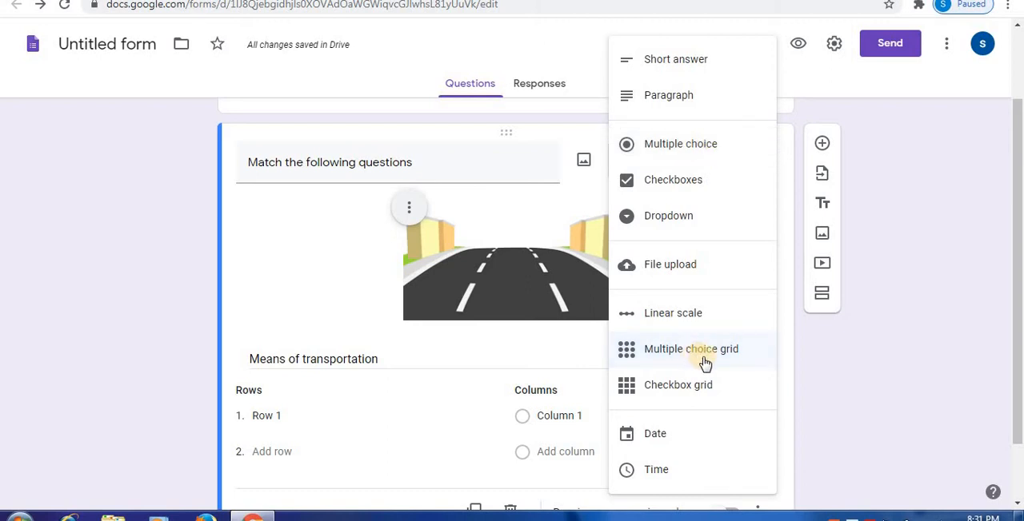
left_click(690, 147)
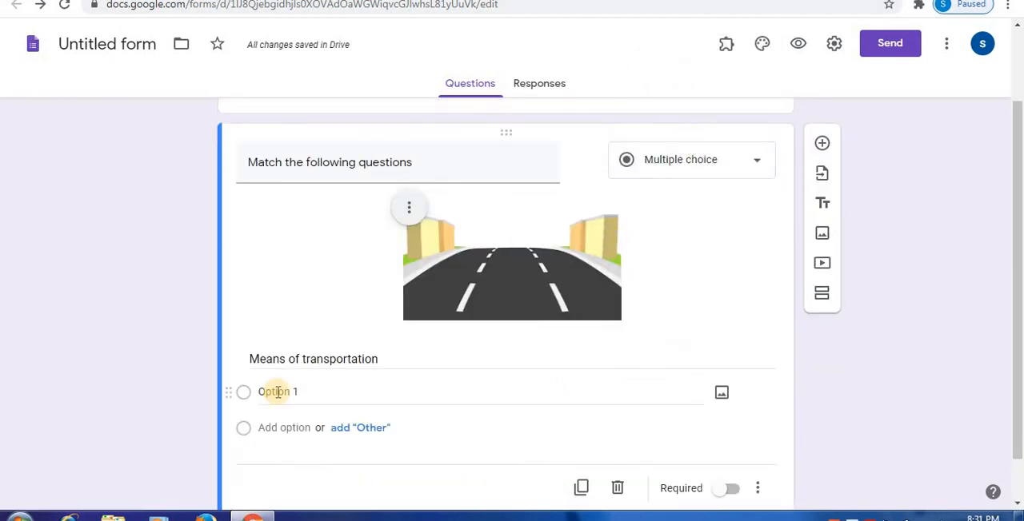
- Upload the "boat" picture from the computer as the image of the first answer option
left_click(721, 395)
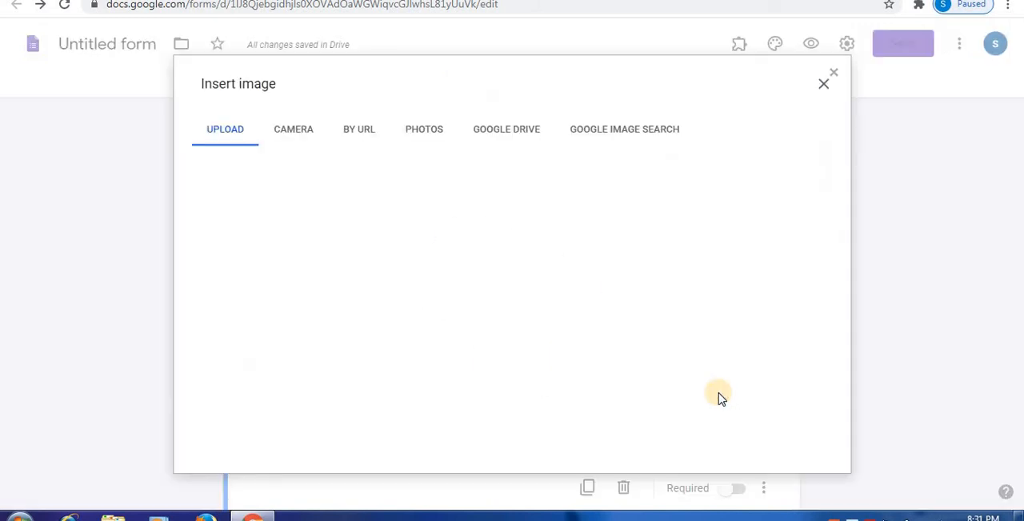
left_click(512, 357)
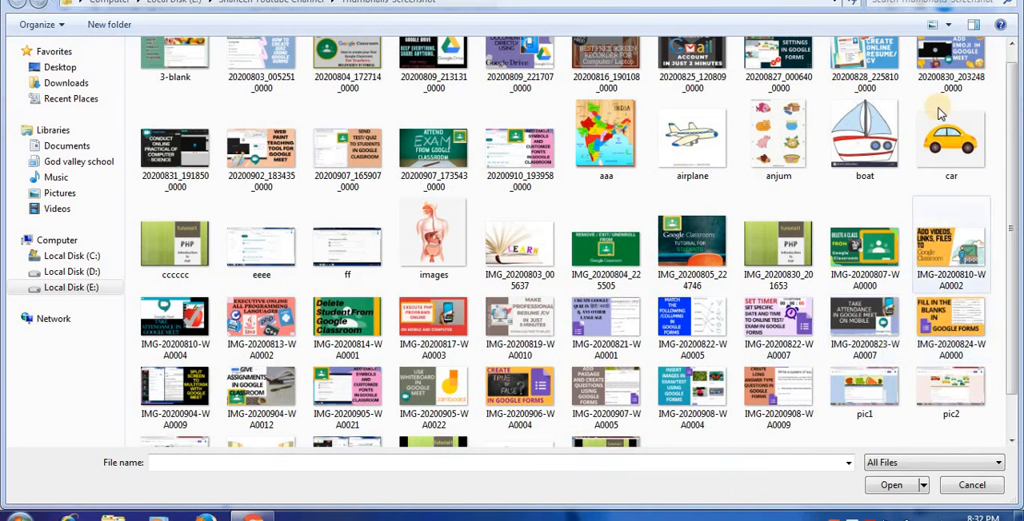
left_click(866, 132)
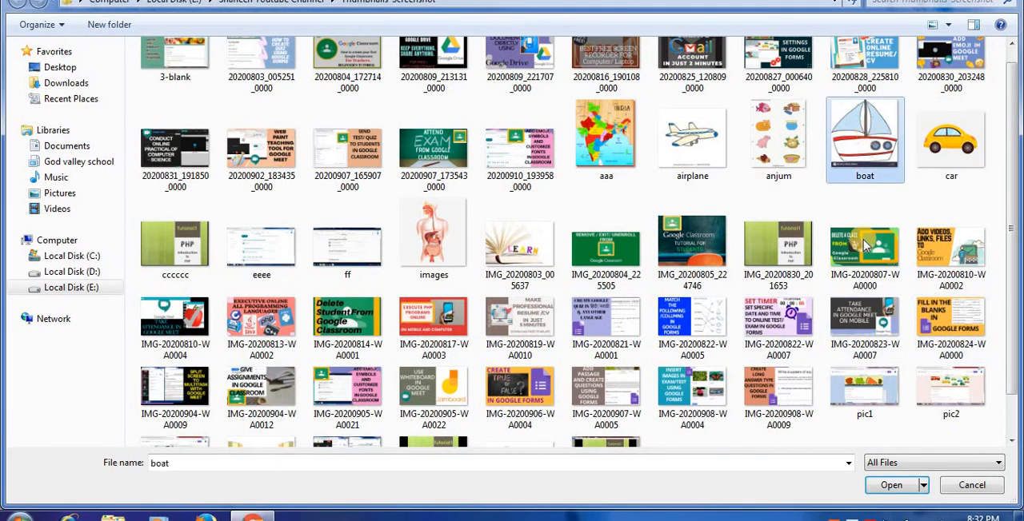
left_click(899, 488)
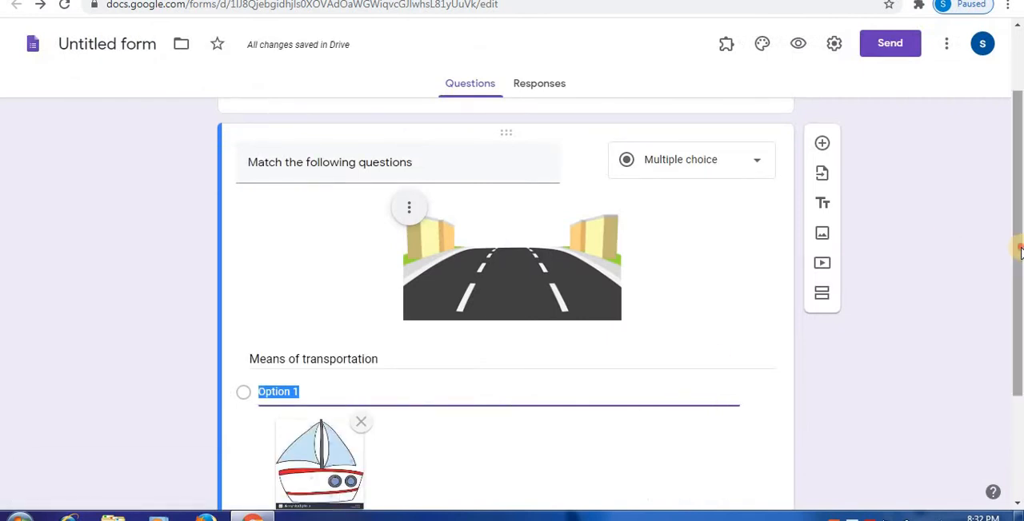
- Add a second answer option and upload the "car" picture from the computer as its image
left_click_drag(1016, 308, 1015, 337)
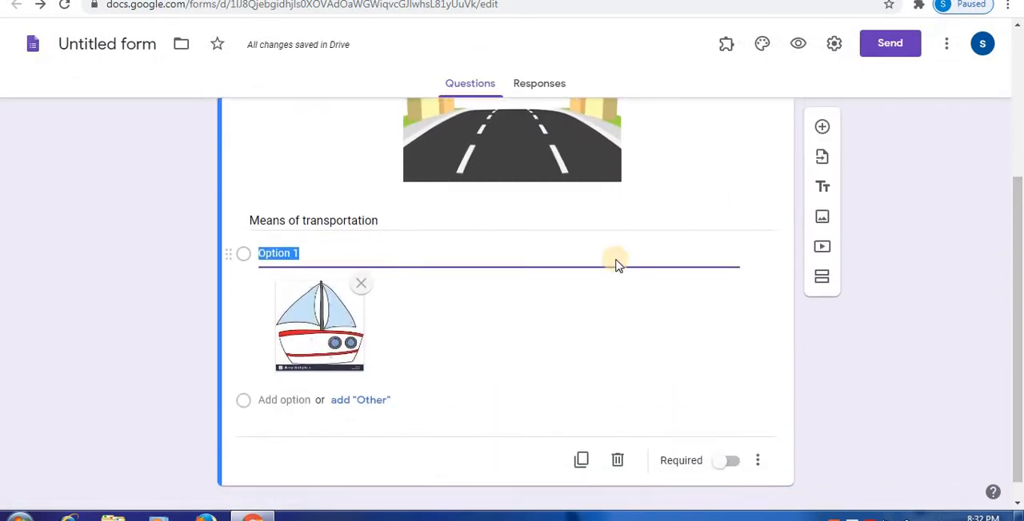
left_click(272, 400)
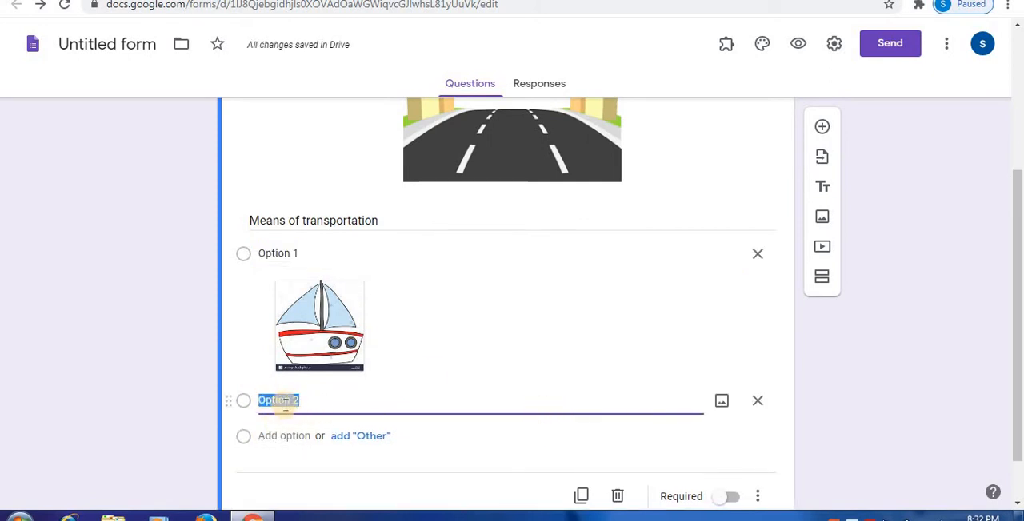
left_click(722, 402)
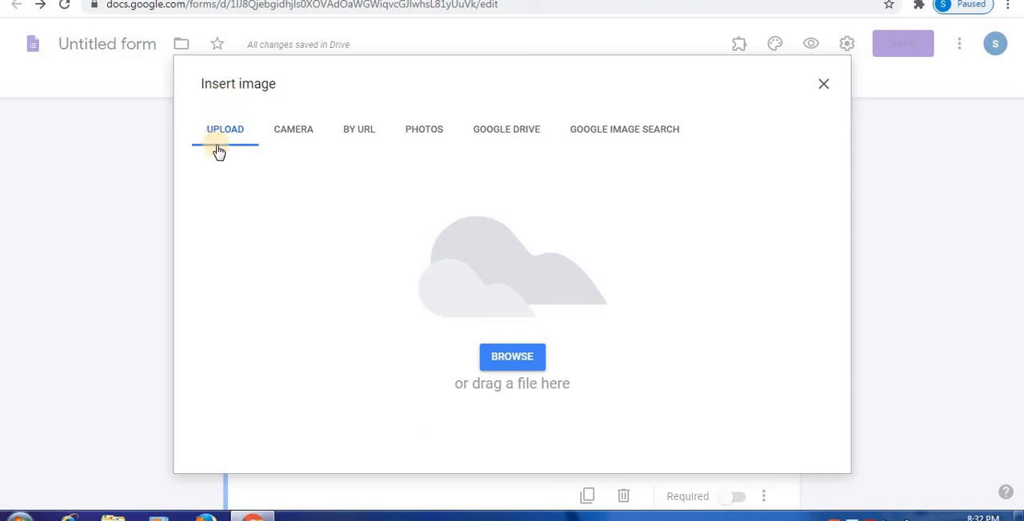
left_click(512, 356)
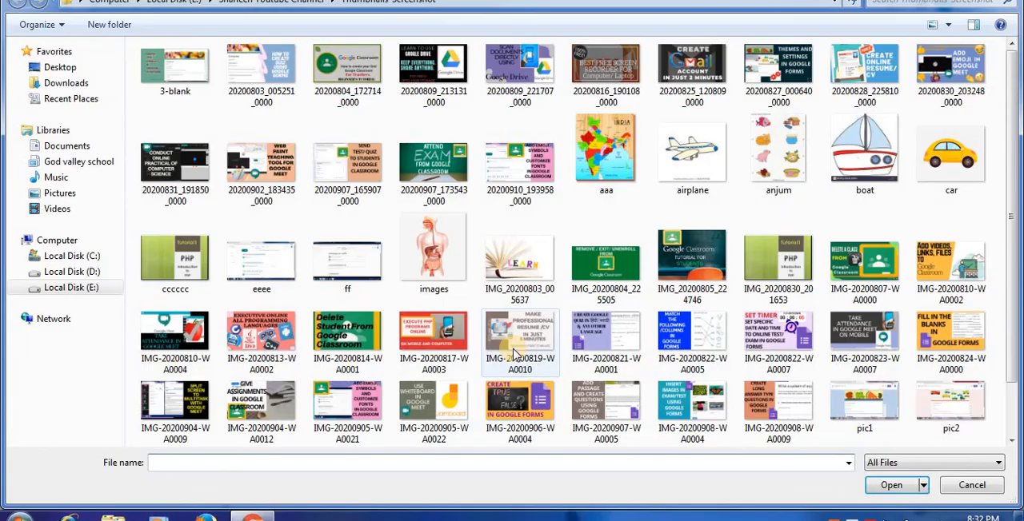
left_click(935, 172)
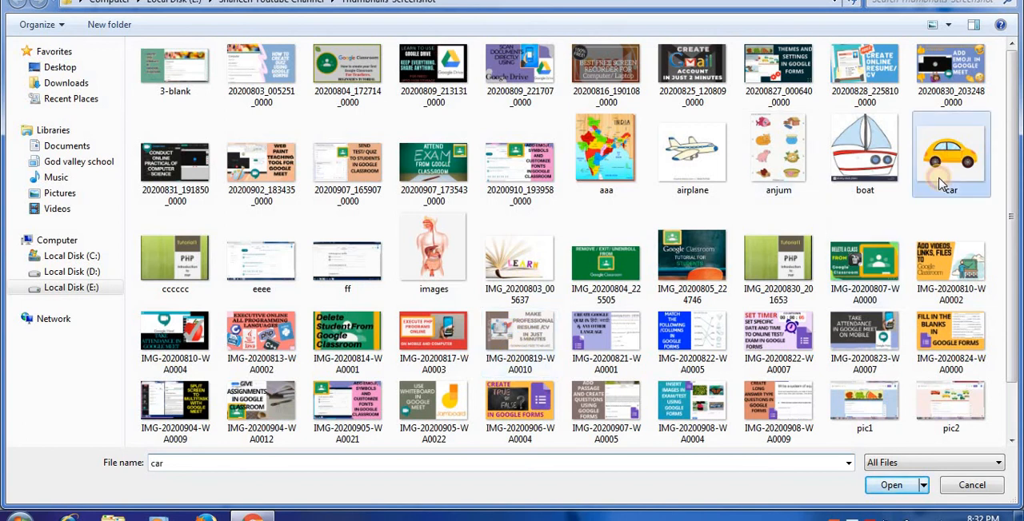
left_click(890, 485)
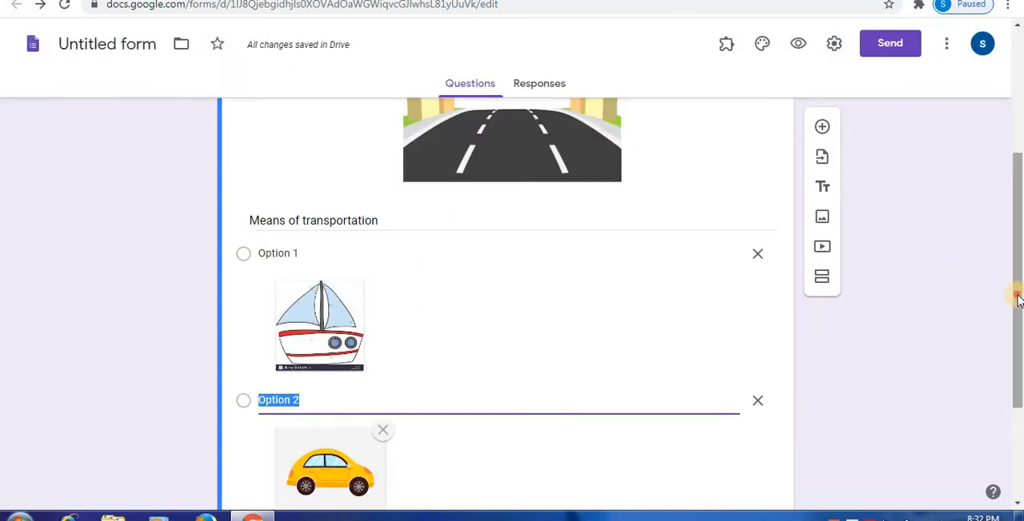
- Add a third answer option and upload the "airplane" picture from the computer as its image
left_click_drag(1016, 293, 1011, 438)
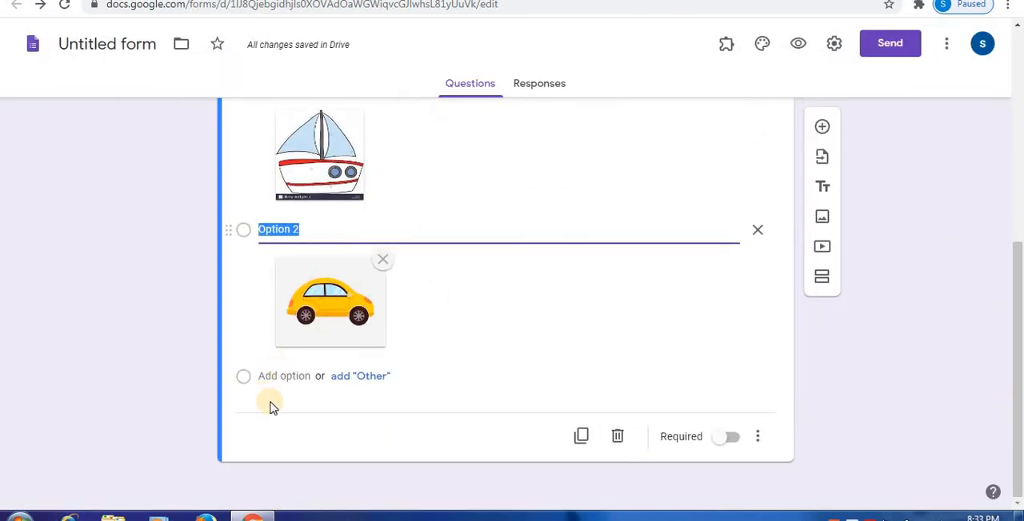
left_click(286, 374)
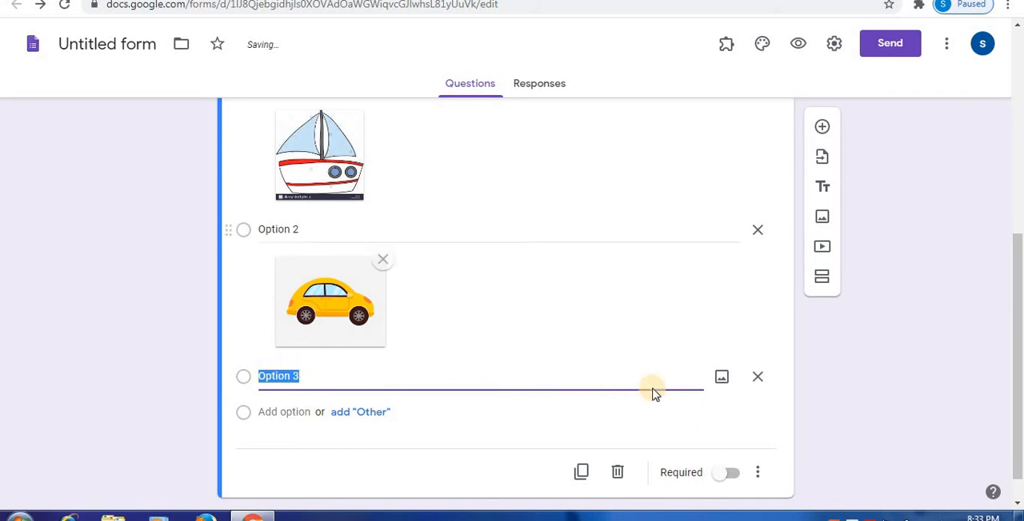
left_click(720, 377)
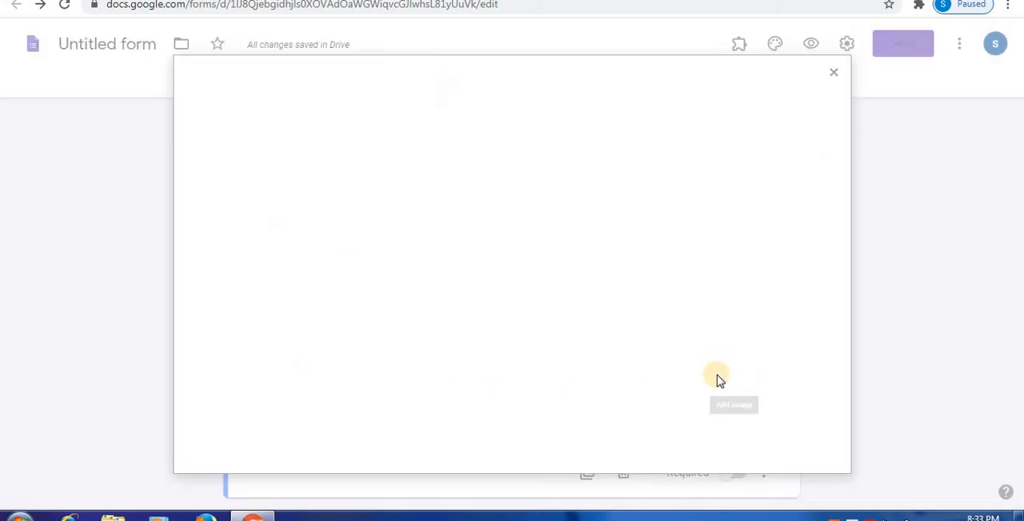
left_click(506, 354)
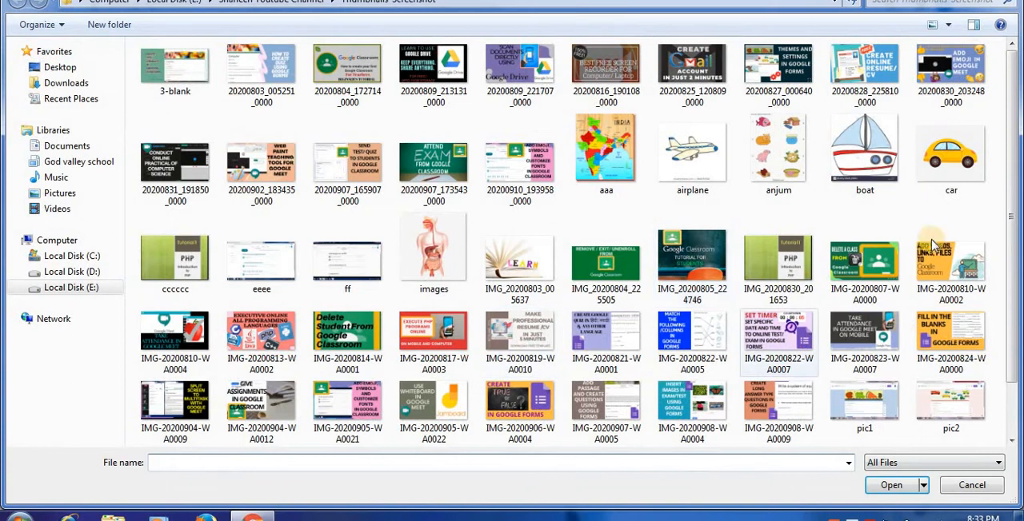
left_click(693, 152)
left_click(893, 485)
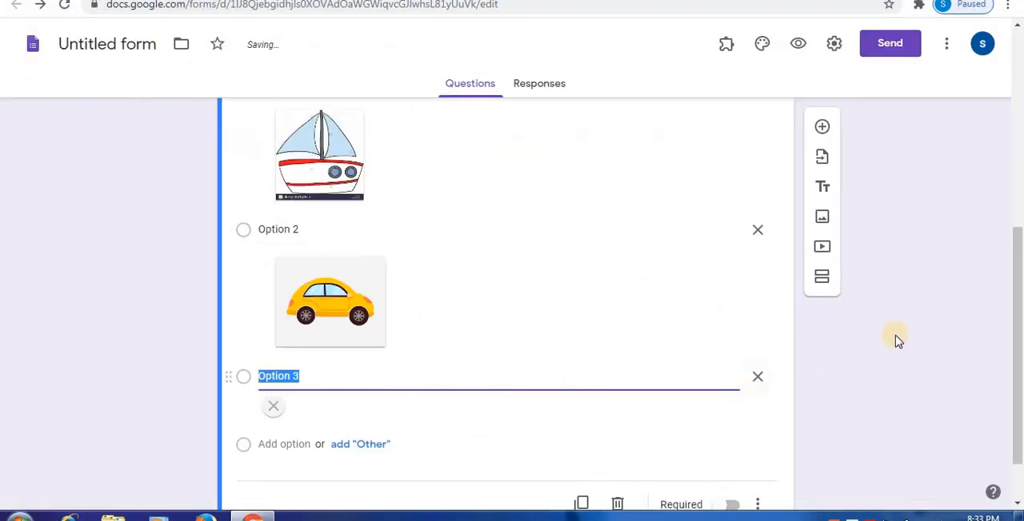
- Add a fourth answer option and upload the "train" picture from the computer as its image
scroll(1010, 364, "down", 2)
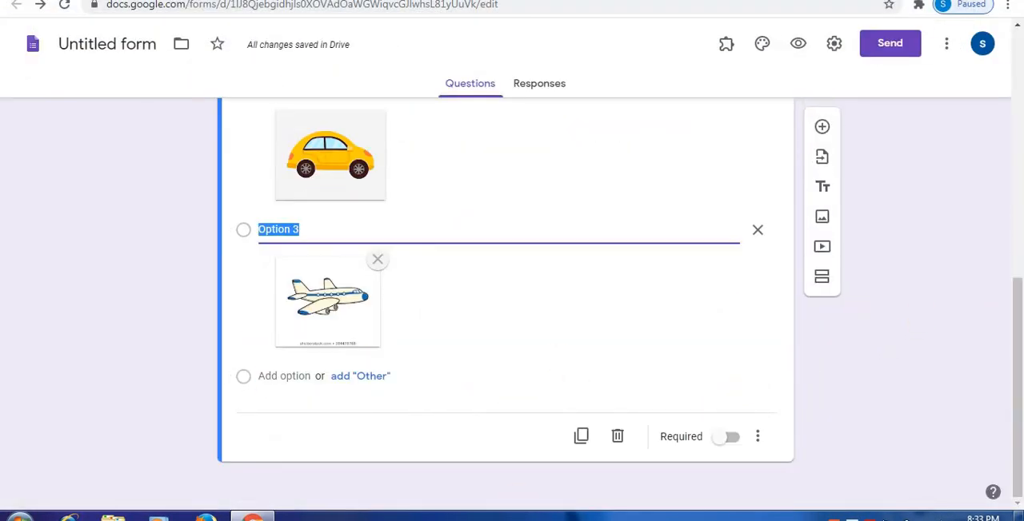
left_click(301, 376)
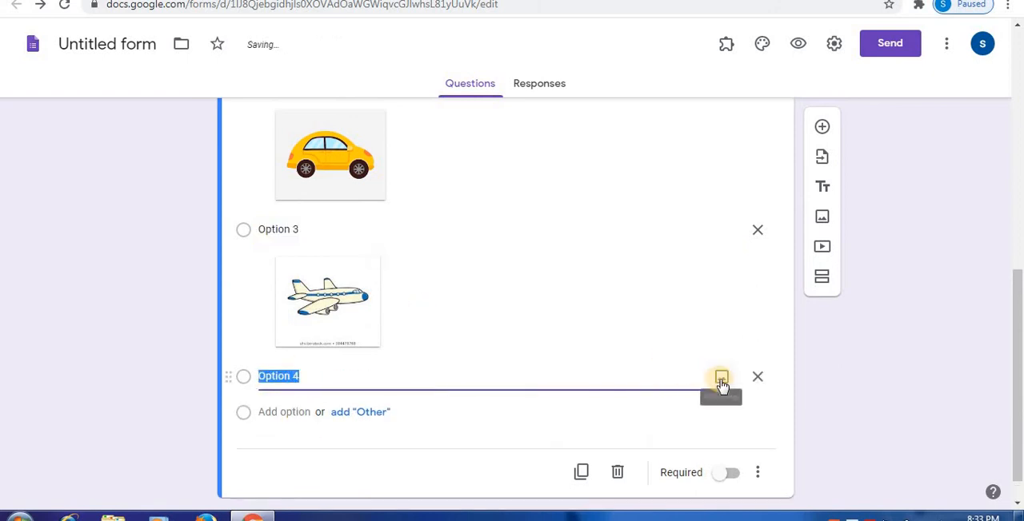
left_click(721, 378)
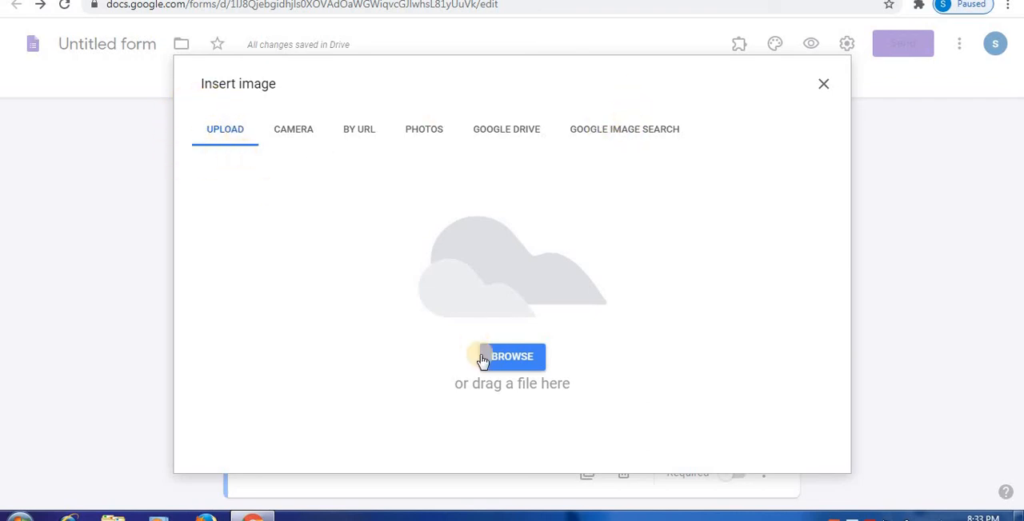
left_click(514, 363)
left_click(524, 419)
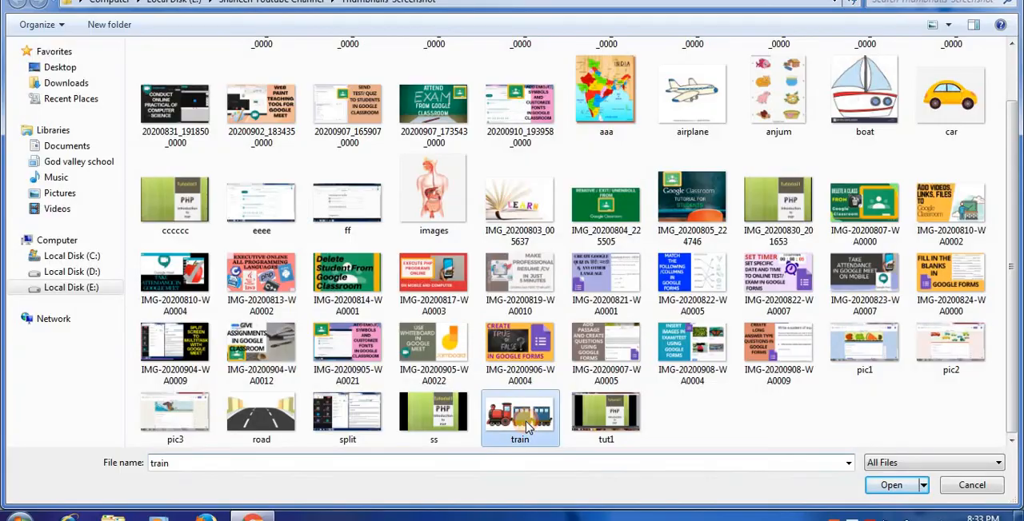
left_click(889, 485)
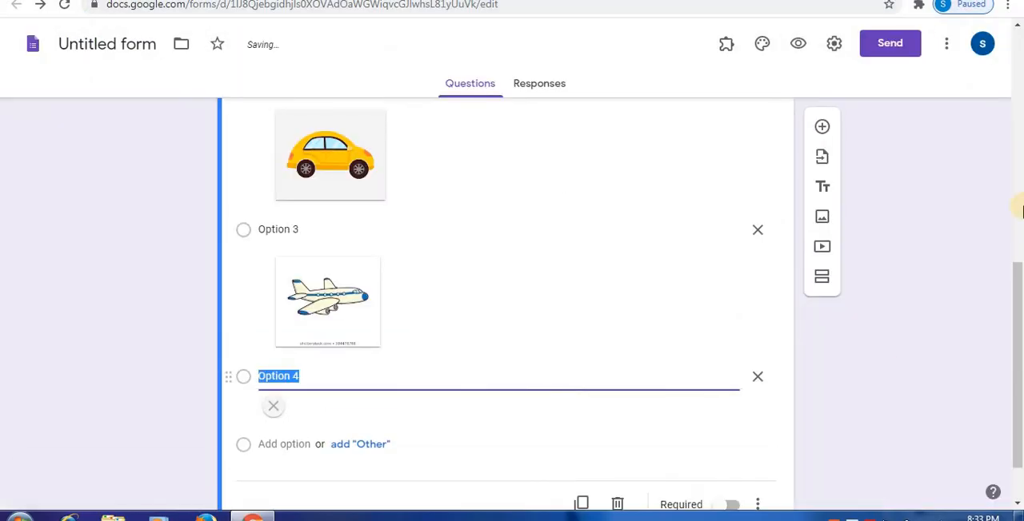
- Turn the form into a quiz in its settings and save the change
left_click_drag(1020, 299, 1014, 76)
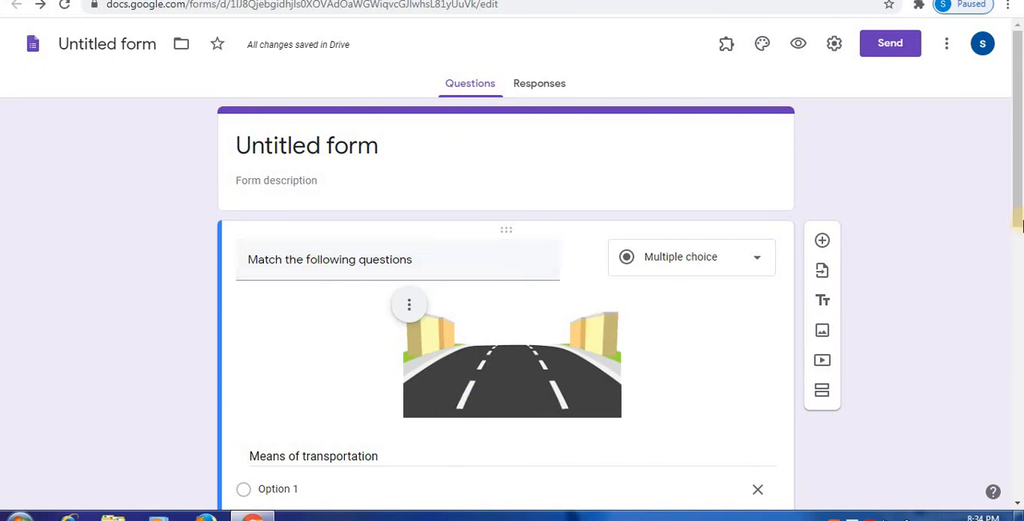
left_click_drag(1019, 215, 1019, 313)
scroll(1000, 425, "down", 5)
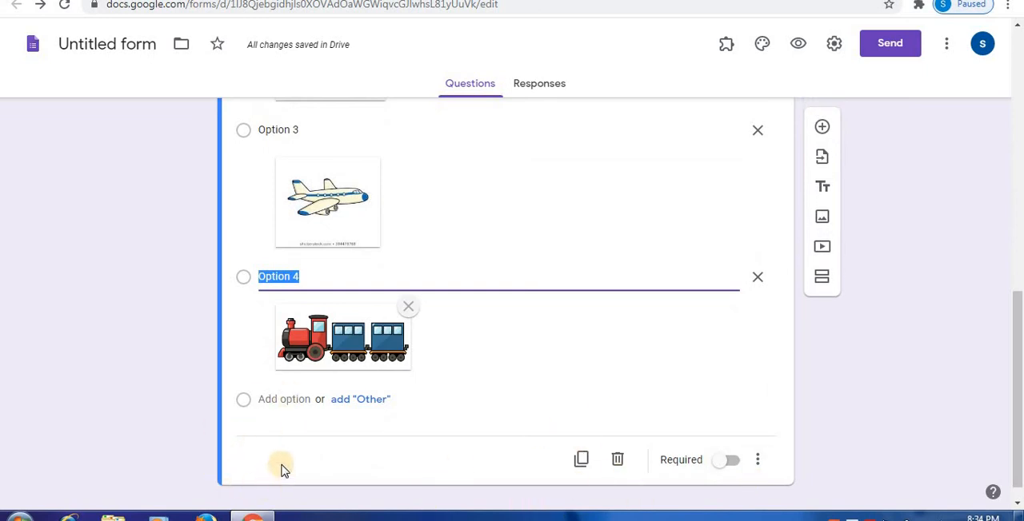
left_click(832, 45)
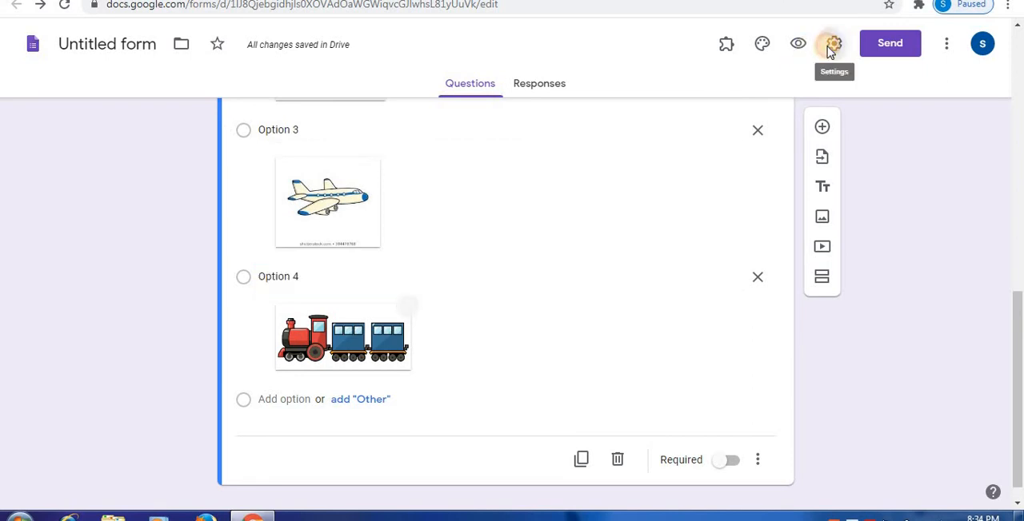
left_click(653, 117)
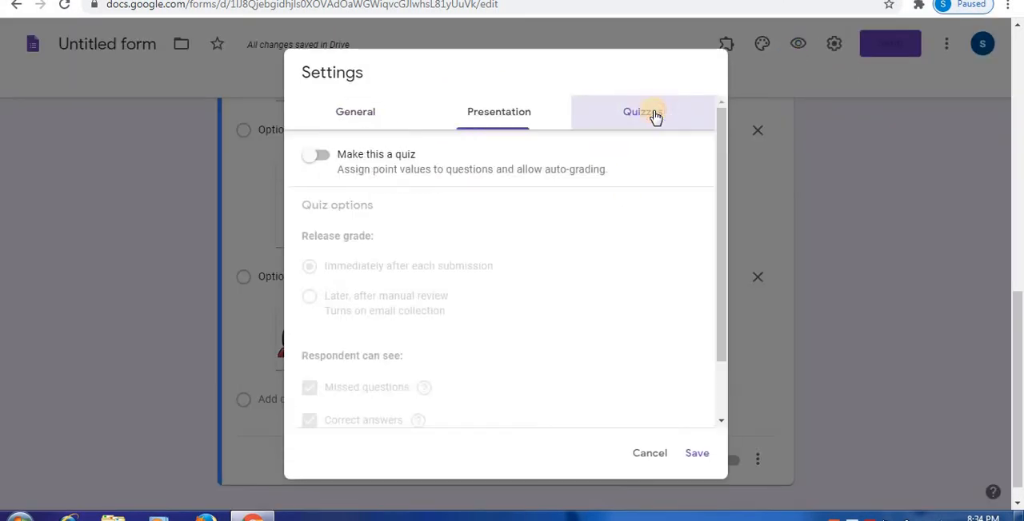
left_click(316, 156)
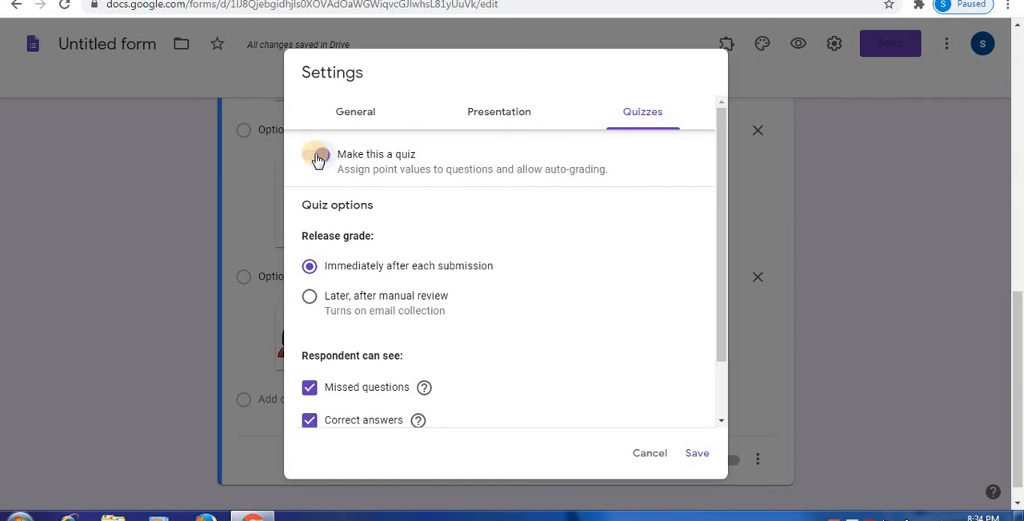
left_click(695, 454)
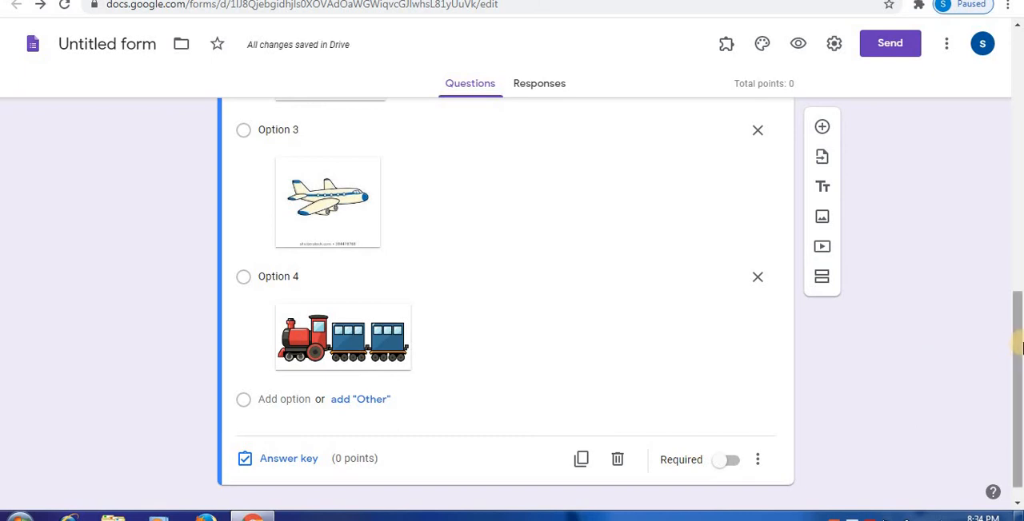
- Set the question's answer key to the car picture, Option 2, and assign it 5 points
left_click_drag(1018, 355, 1019, 361)
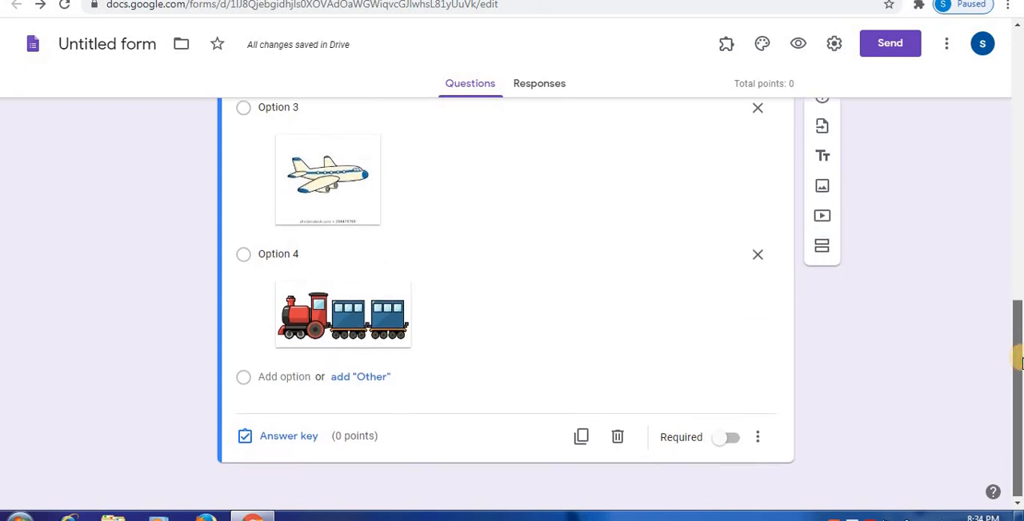
left_click(279, 438)
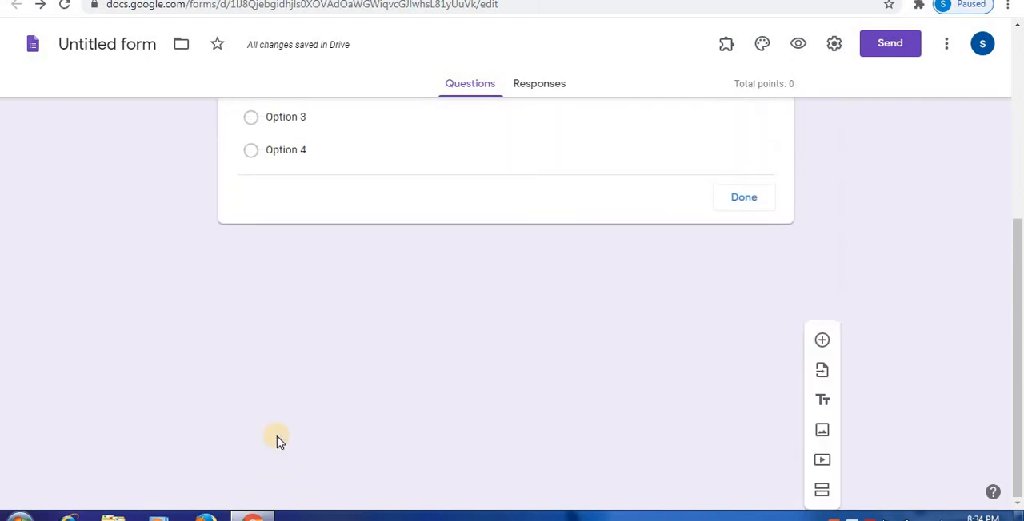
left_click_drag(1016, 212, 1014, 276)
left_click(251, 311)
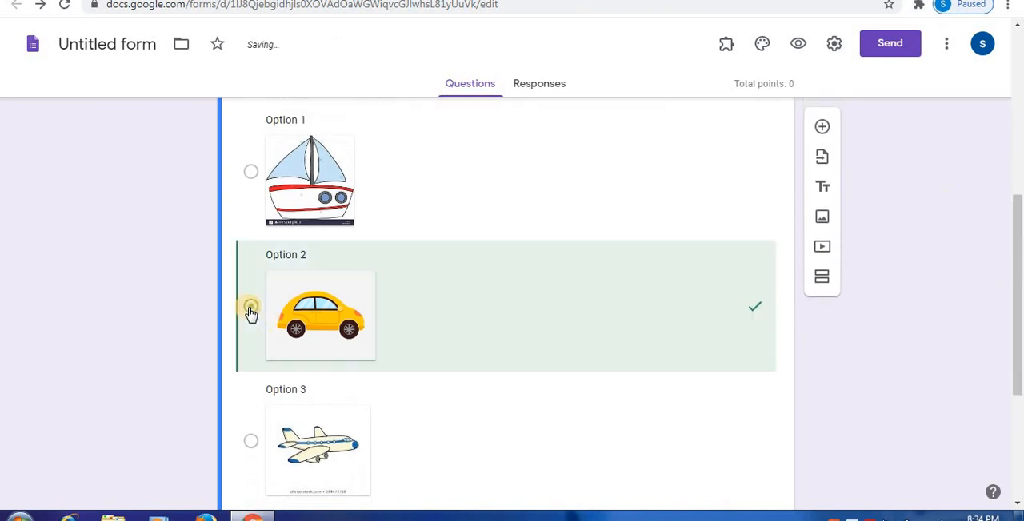
left_click_drag(1019, 282, 999, 171)
left_click(732, 164)
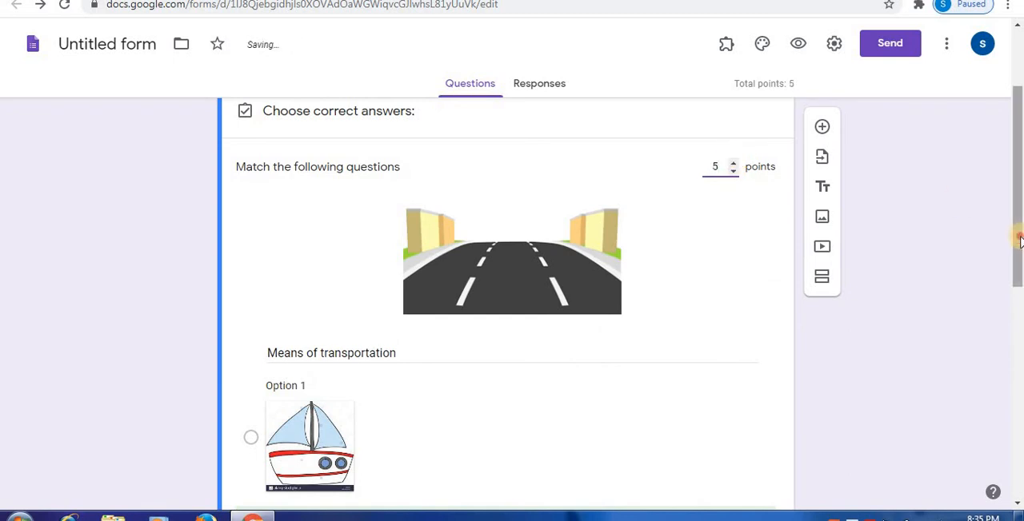
left_click_drag(1018, 232, 1020, 440)
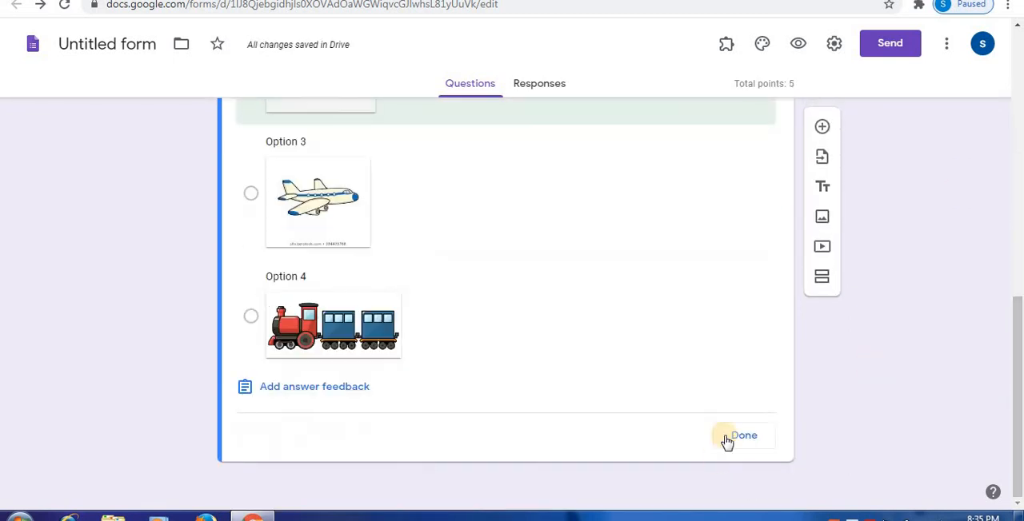
left_click(744, 437)
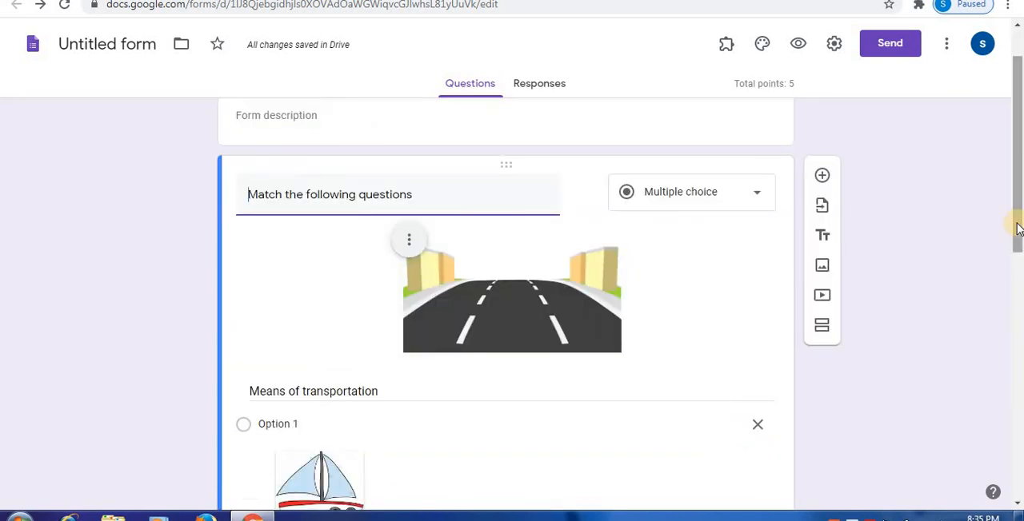
- Preview the form as a respondent and look through the road image and the four picture options
mouse_move(1018, 231)
left_mouse_down()
mouse_move(1017, 258)
mouse_move(1016, 237)
left_mouse_up()
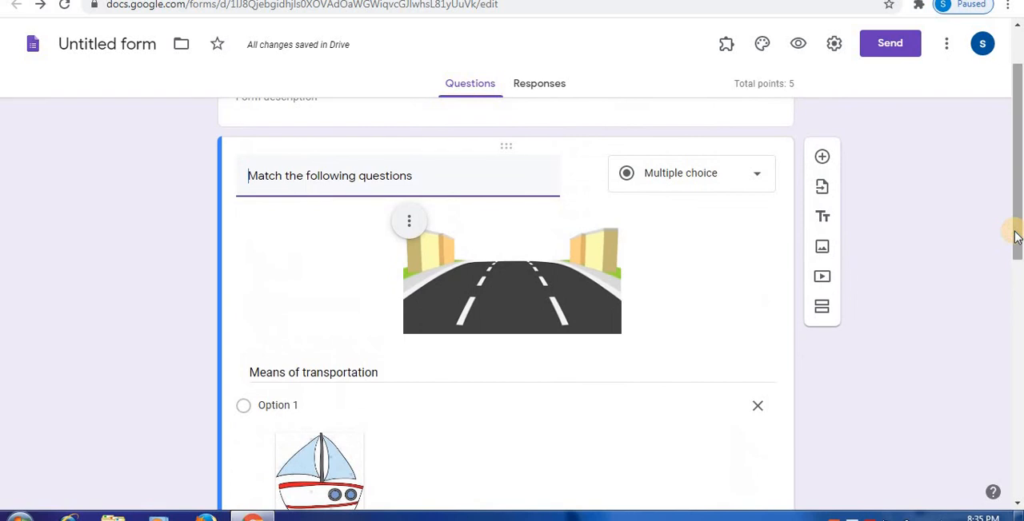
left_click(797, 45)
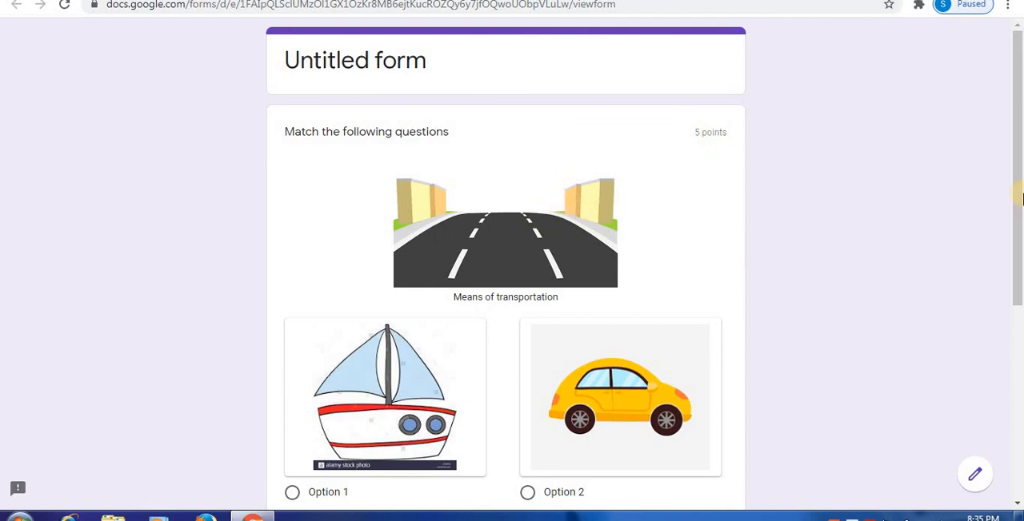
left_click_drag(1014, 187, 1009, 304)
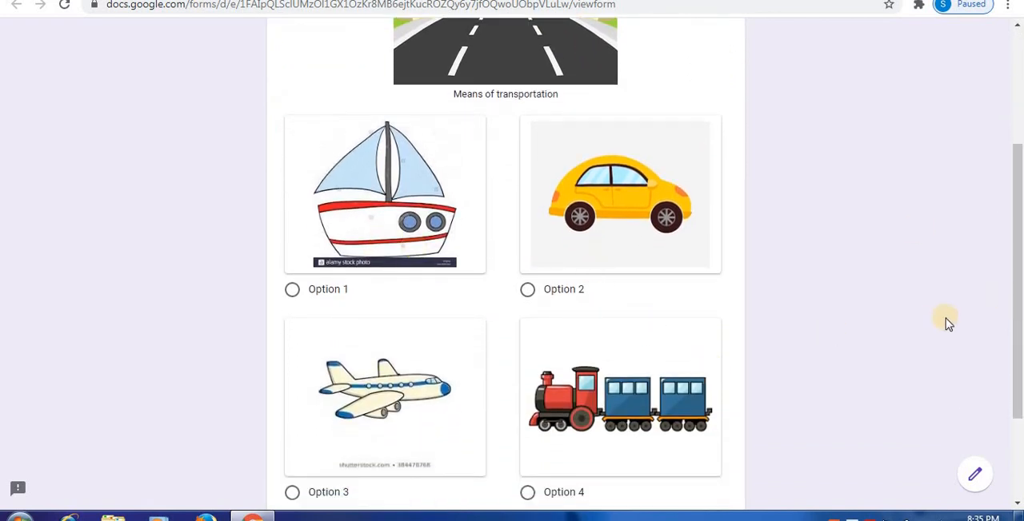
left_click_drag(1018, 379, 1014, 498)
- Answer the previewed question with the car picture, Option 2, and submit the response
left_click(612, 80)
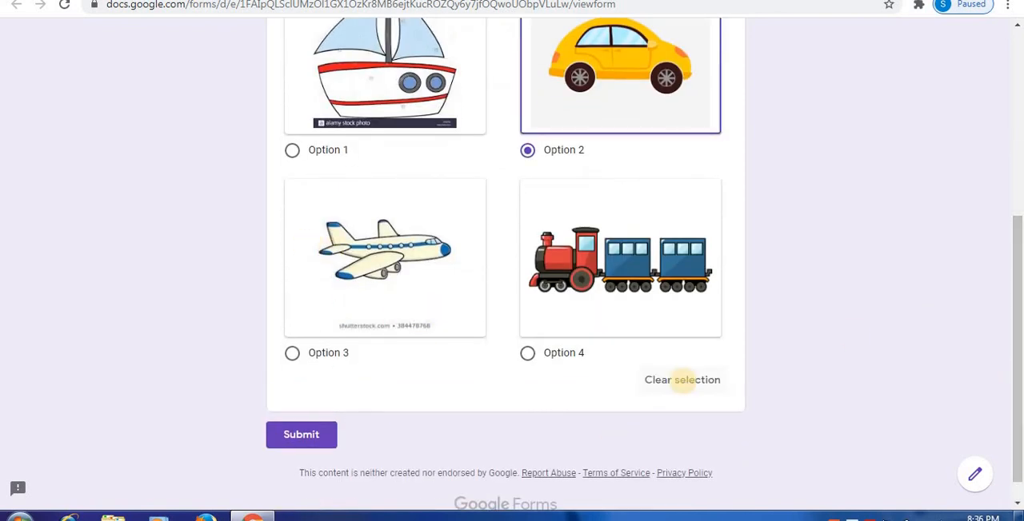
left_click(679, 386)
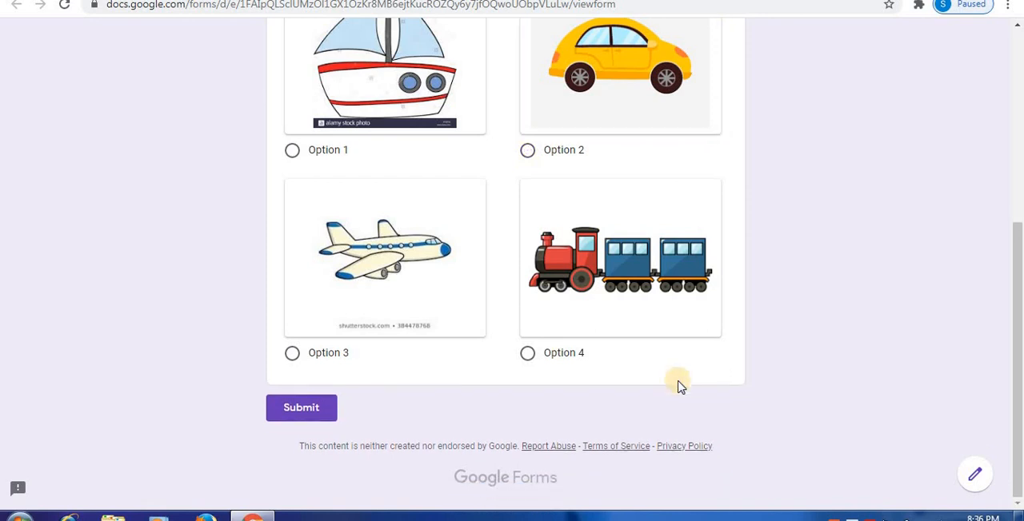
left_click(528, 151)
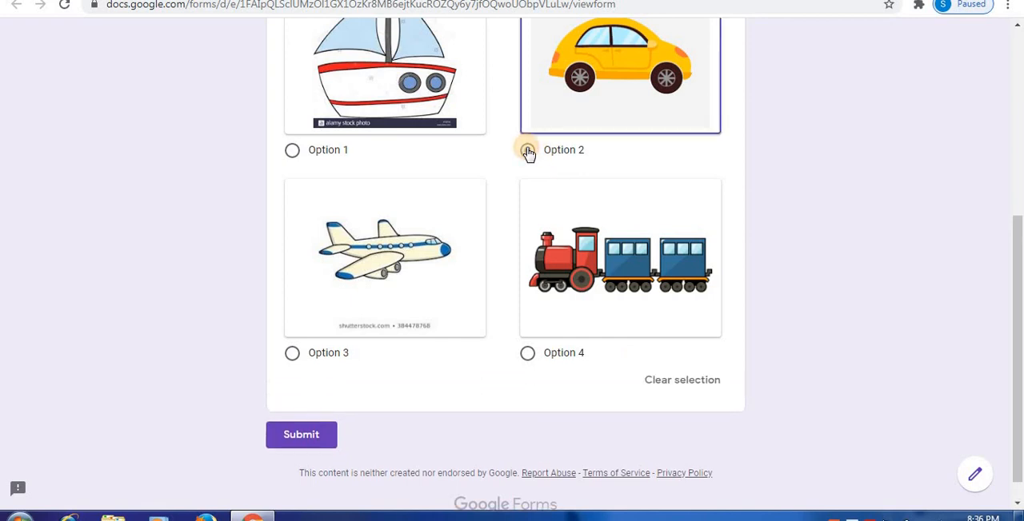
left_click(303, 442)
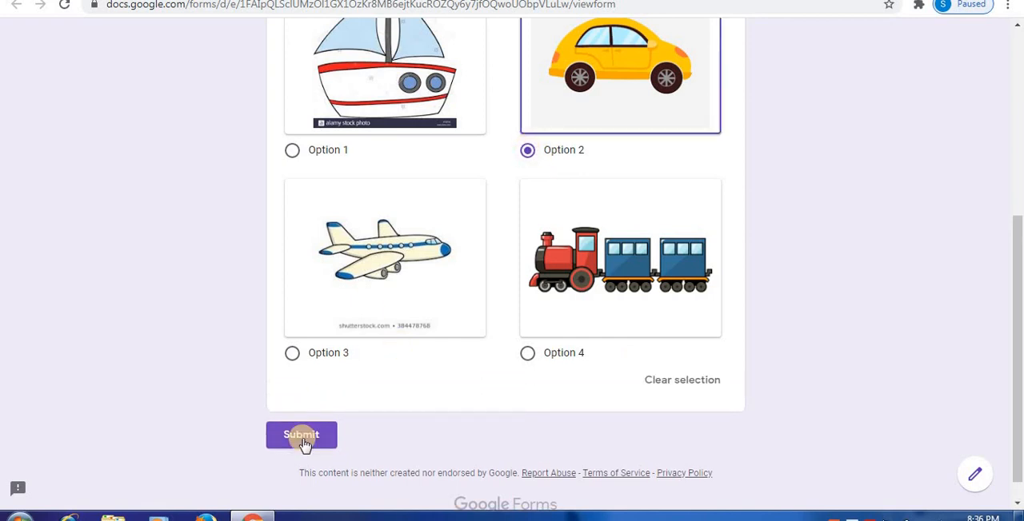
scroll(731, 214, "up", 4)
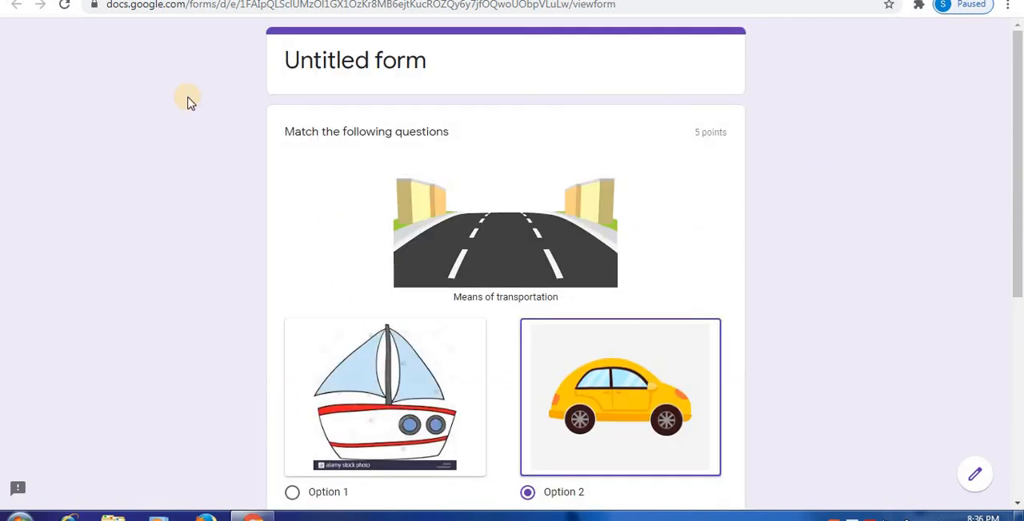